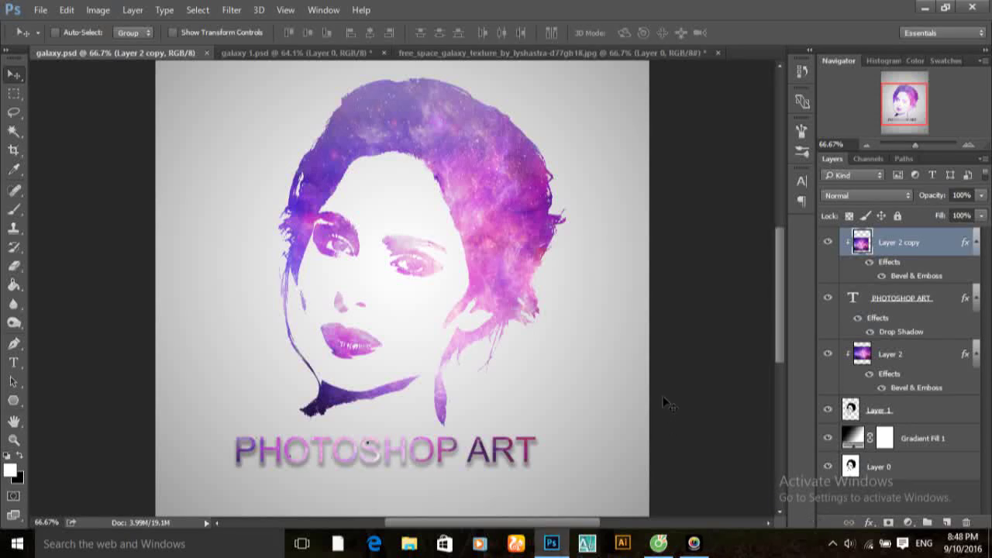
Switch to the galaxy 1.psd portrait document and unlock its Layer 0.
key("ctrl+minus")
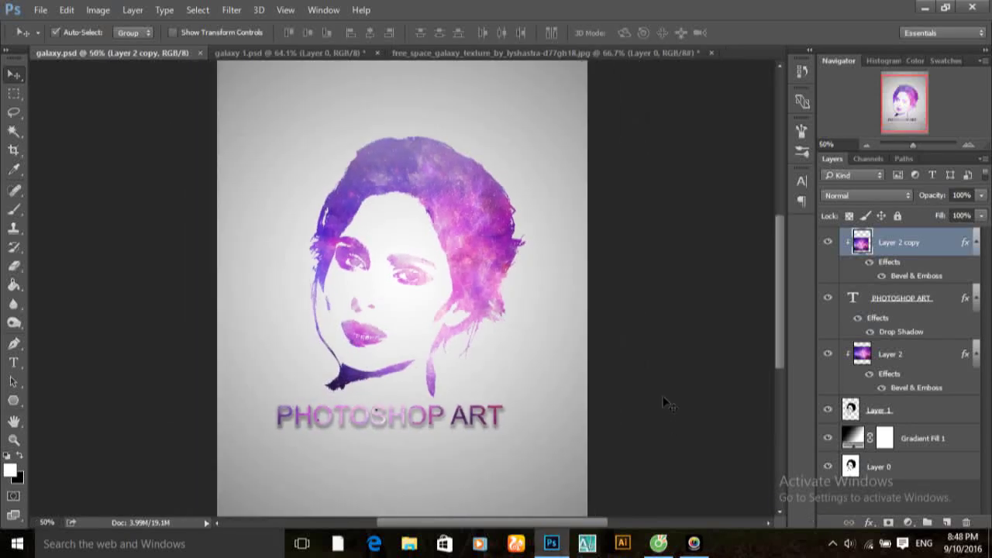
key("ctrl+plus")
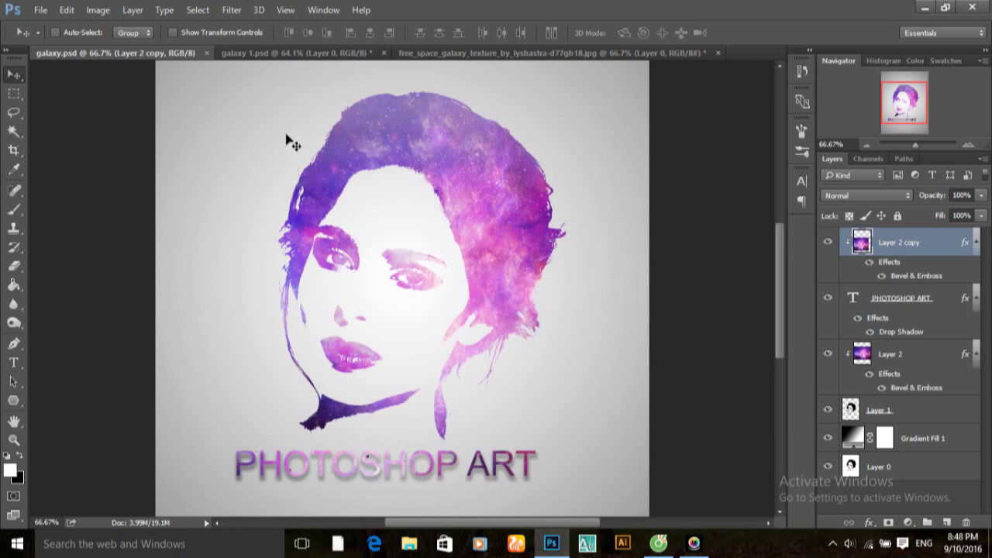
left_click(285, 52)
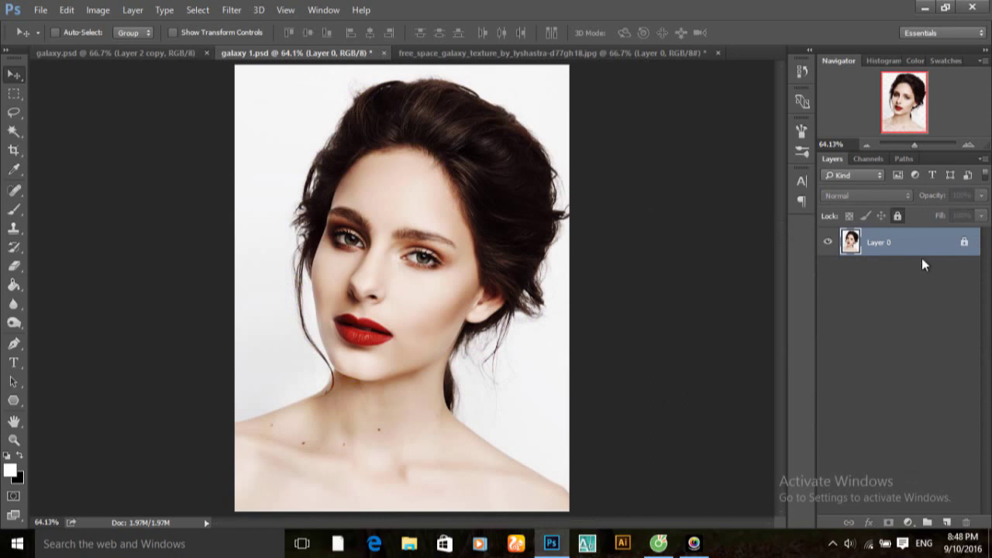
left_click(965, 243)
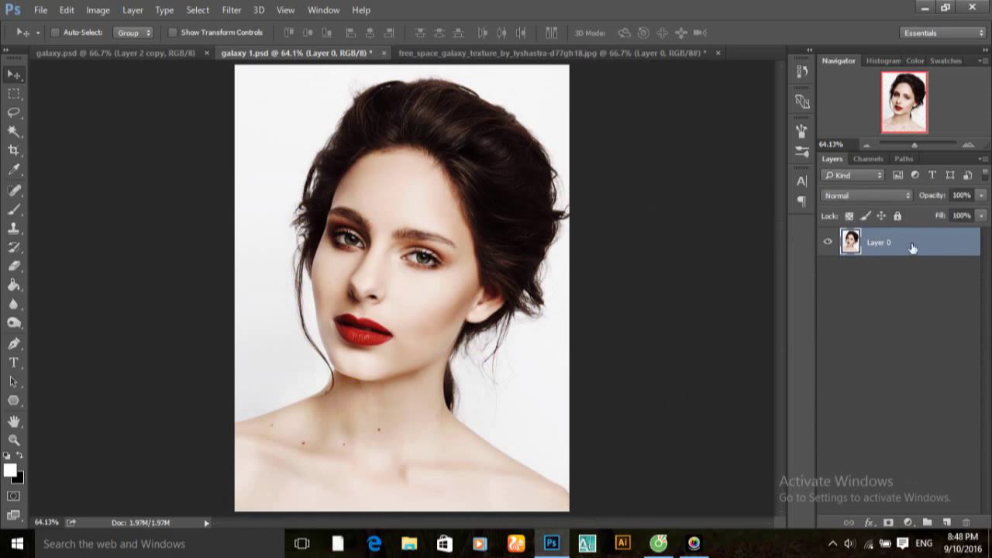
key("ctrl+minus")
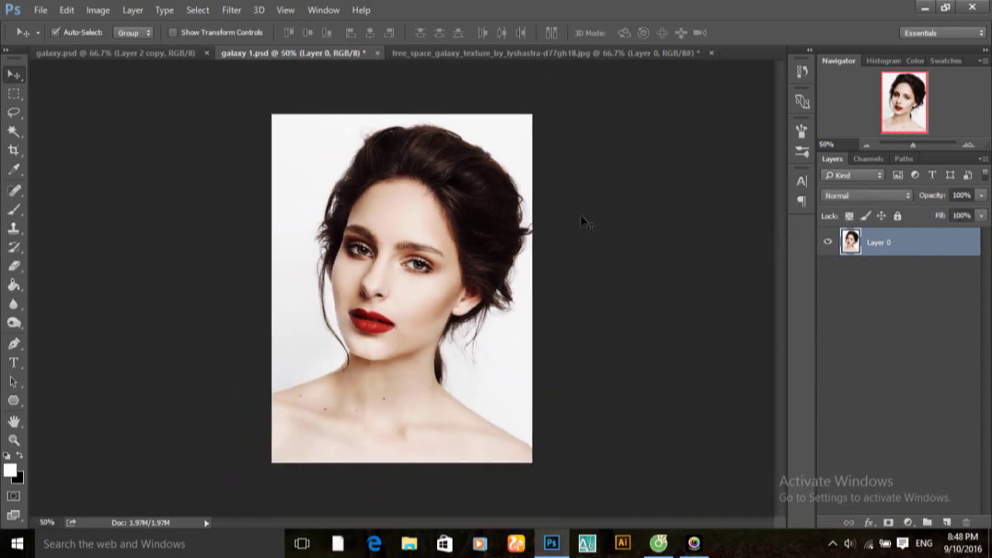
Crop outward to enlarge the canvas with transparent margins on all sides, and duplicate the portrait layer.
left_click(14, 150)
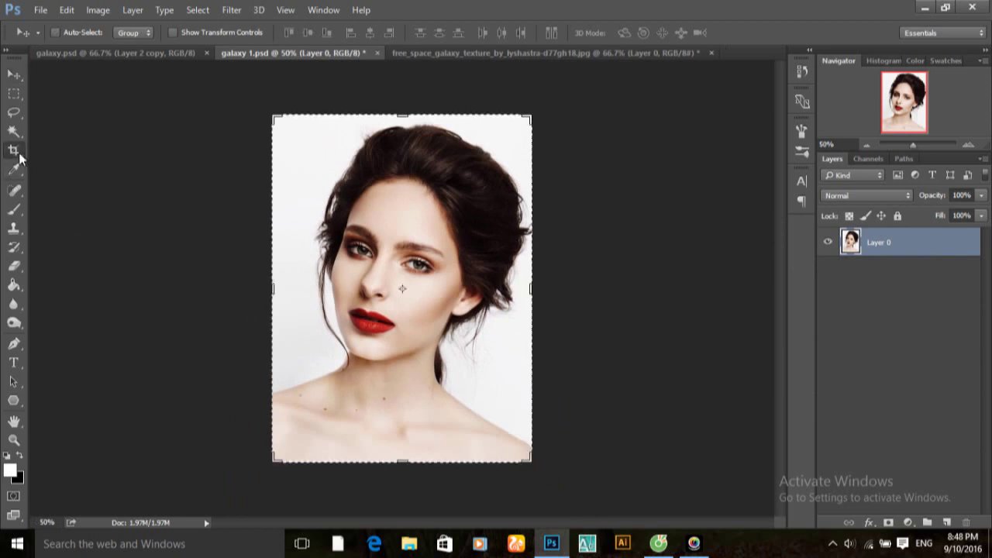
left_click(48, 156)
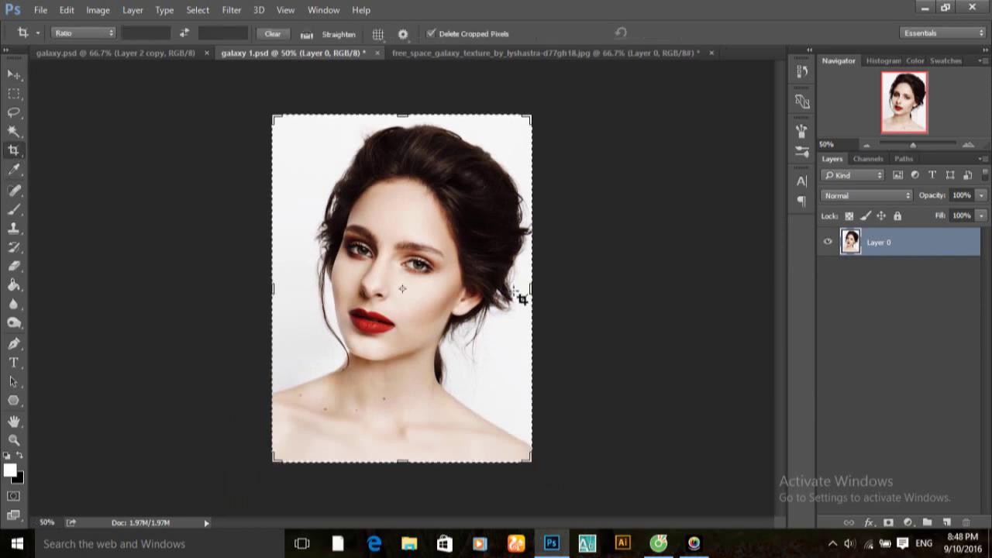
left_click_drag(530, 288, 573, 291)
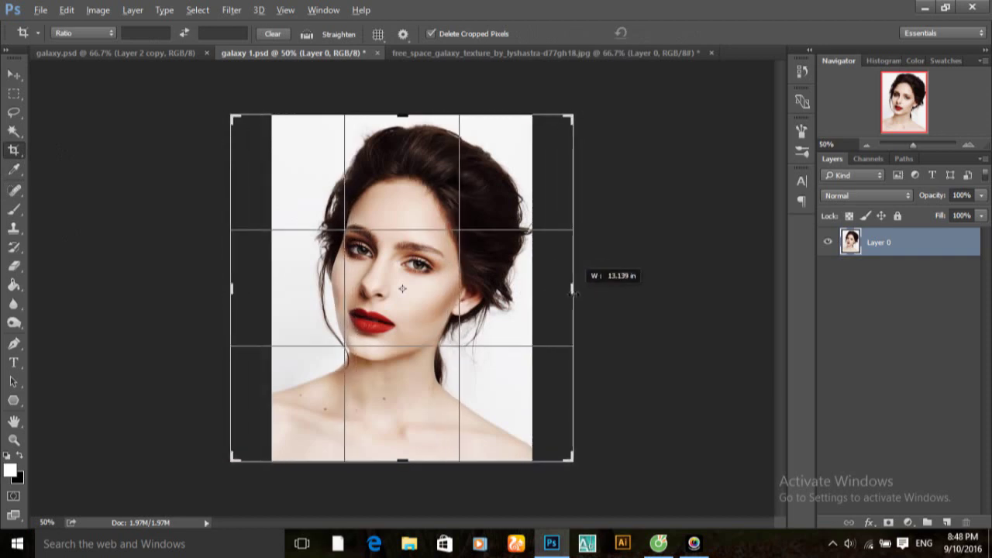
left_click_drag(404, 458, 405, 506)
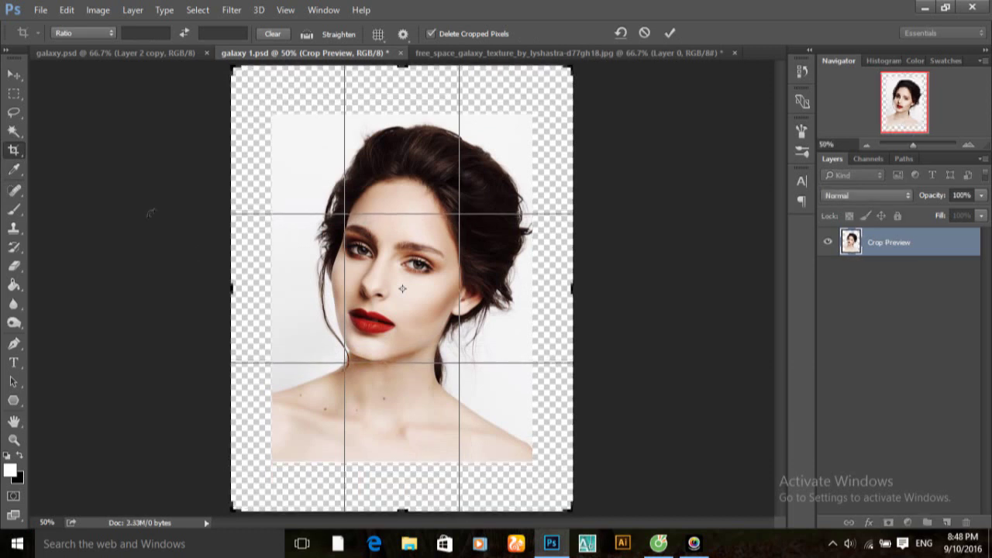
left_click(15, 75)
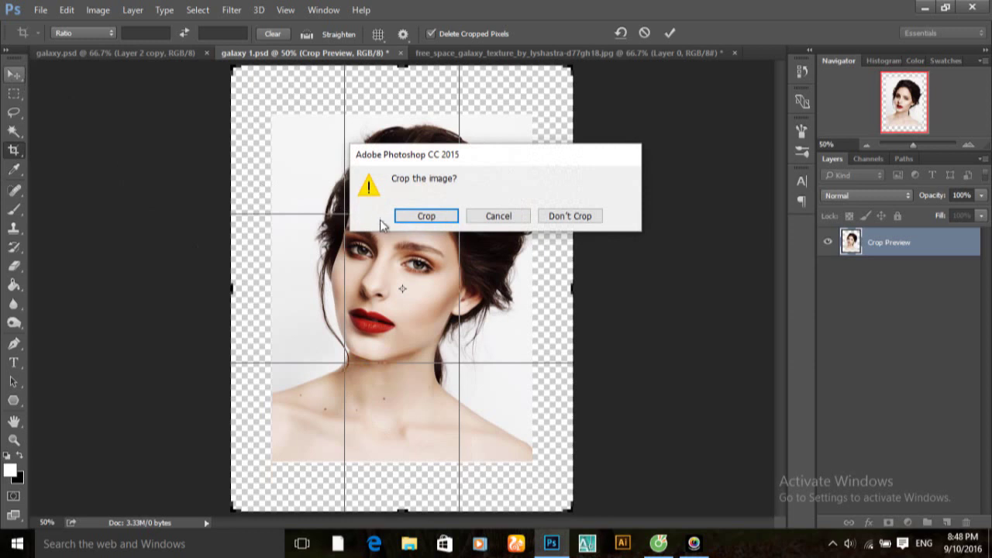
left_click(425, 220)
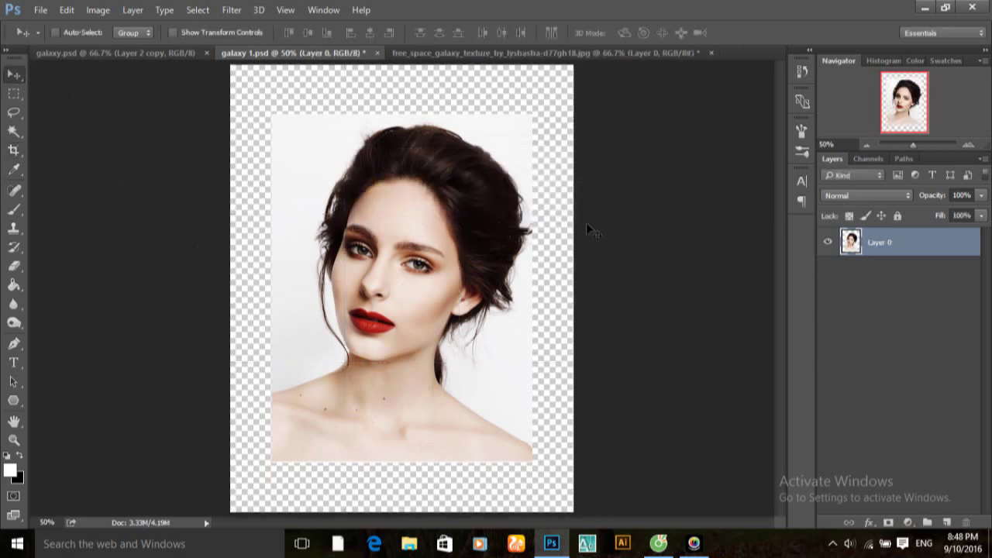
left_click_drag(884, 247, 950, 524)
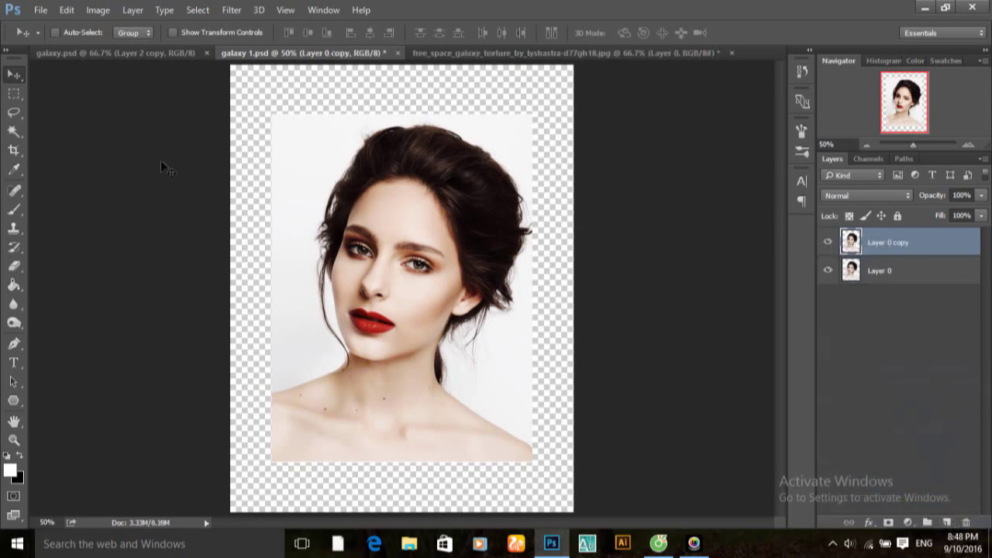
Apply a Threshold of level 153 to Layer 0 copy, then hide that copy.
left_click(99, 10)
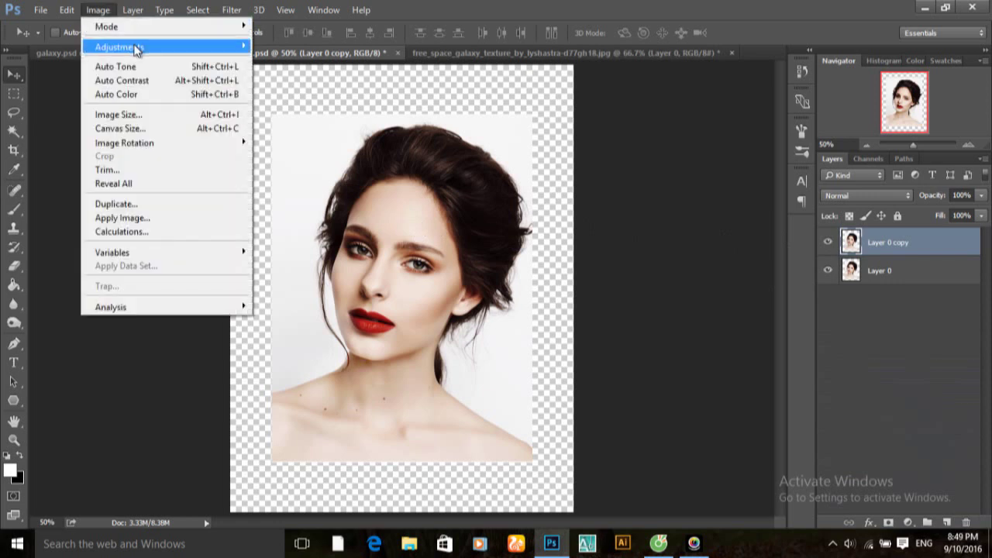
mouse_move(119, 46)
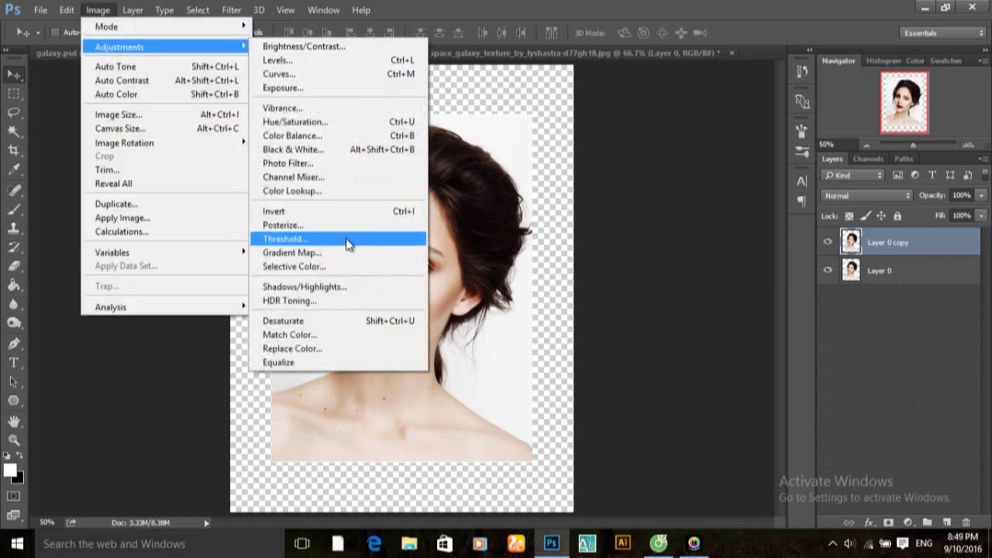
left_click(347, 245)
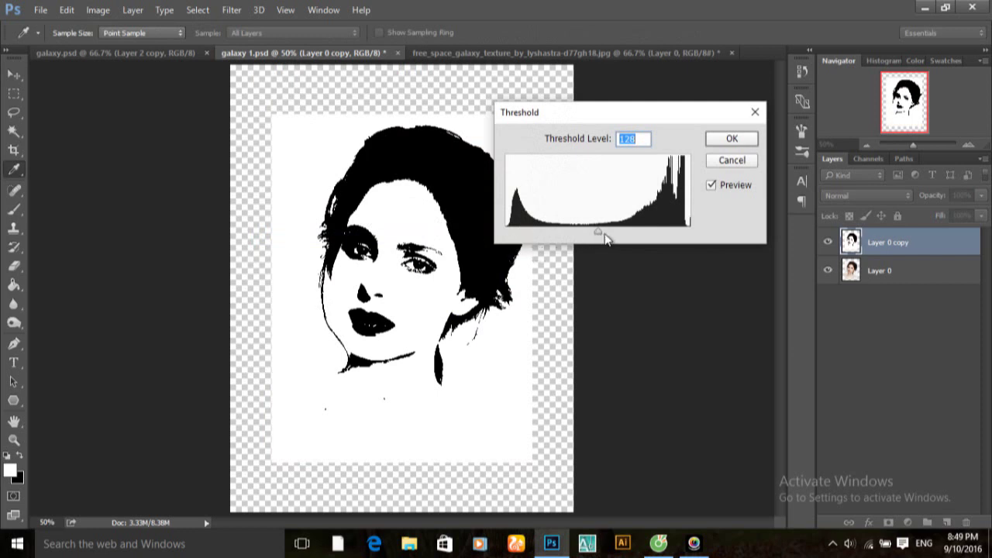
mouse_move(603, 235)
left_mouse_down()
mouse_move(620, 236)
mouse_move(594, 242)
mouse_move(620, 244)
left_mouse_up()
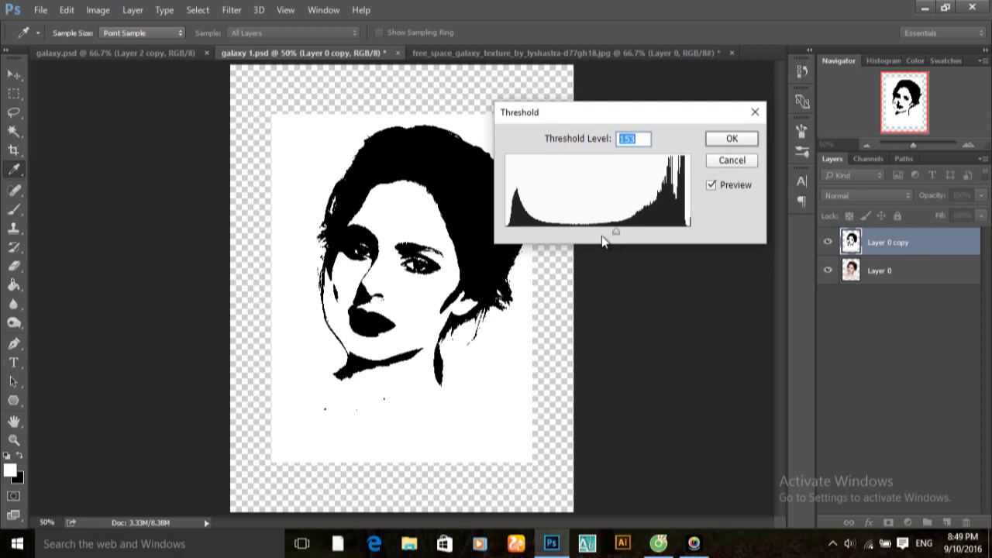
left_click(737, 138)
key("v")
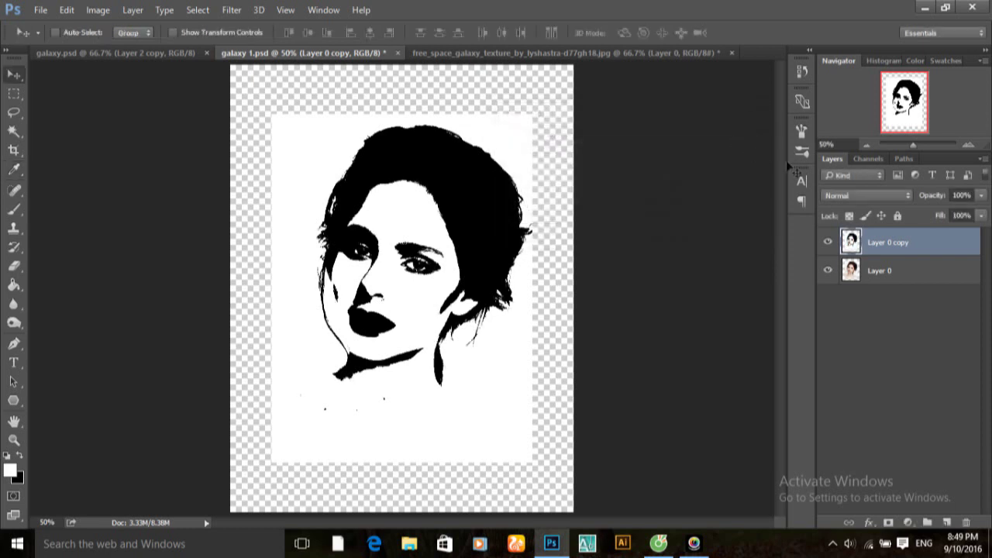
left_click(827, 243)
Apply a Threshold of level 93 to the original Layer 0.
left_click(890, 269)
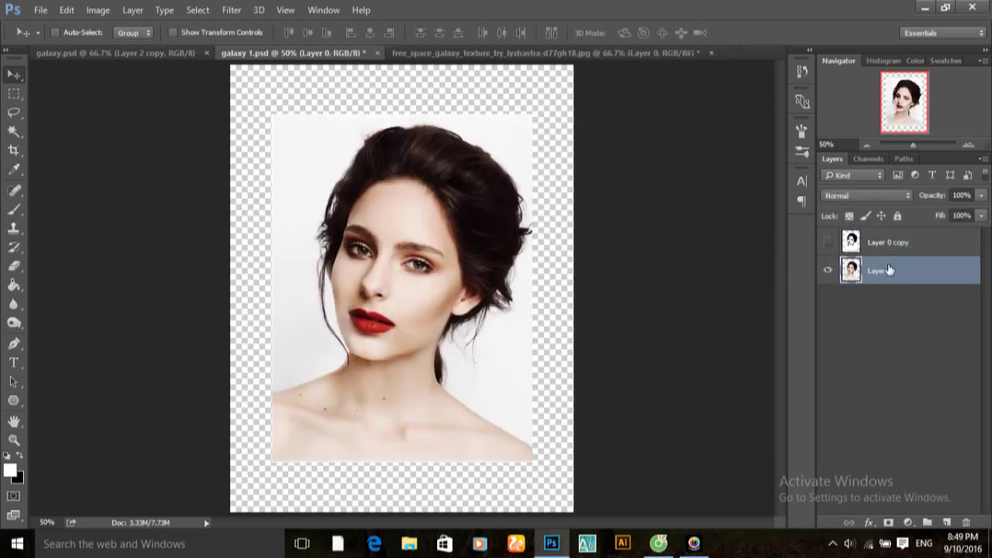
left_click(106, 13)
mouse_move(119, 47)
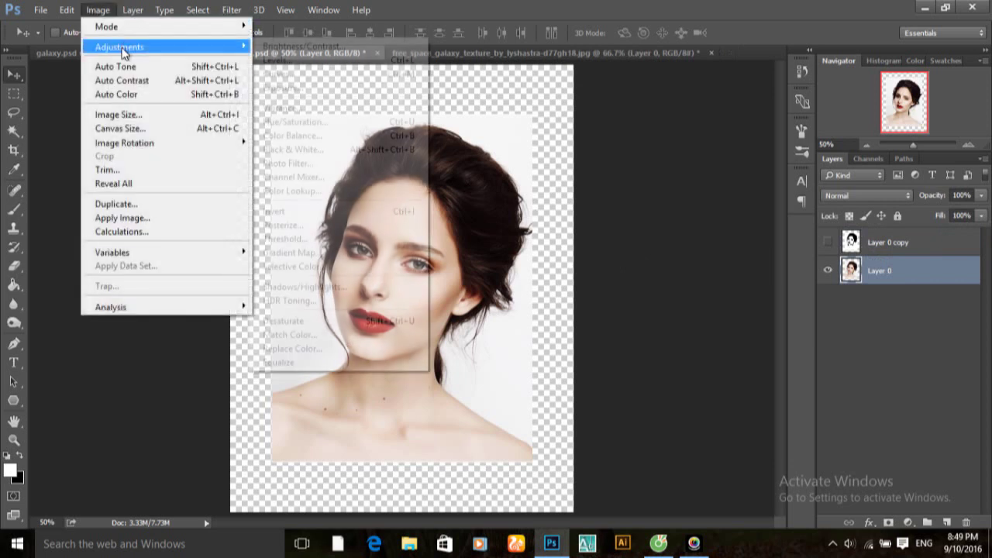
left_click(336, 240)
mouse_move(597, 231)
left_mouse_down()
mouse_move(557, 235)
mouse_move(575, 233)
left_mouse_up()
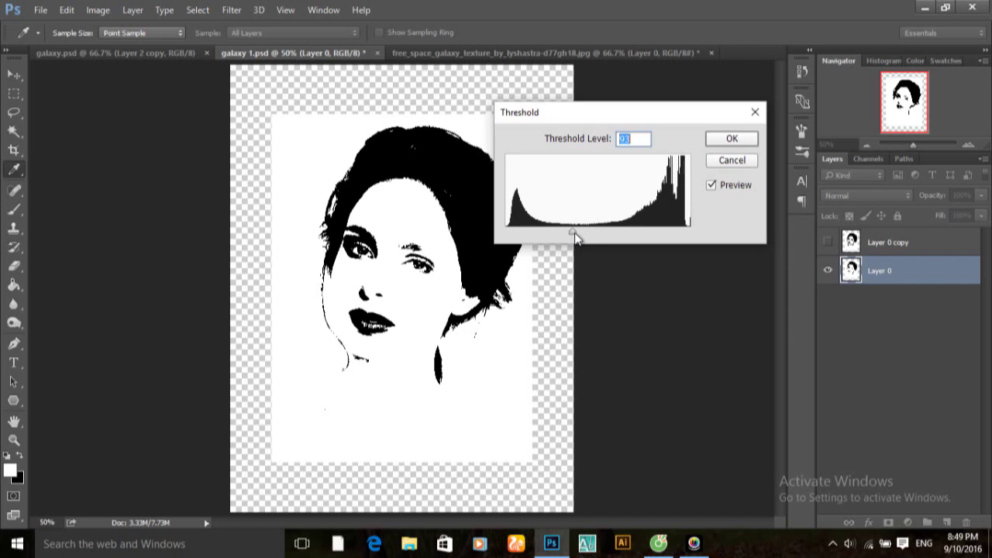
left_click(731, 144)
key("v")
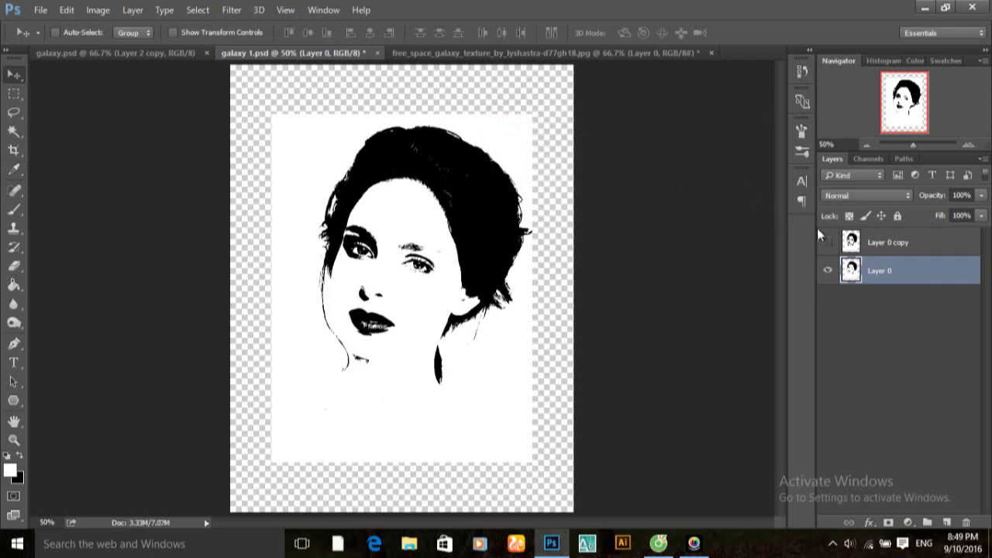
Show Layer 0 copy again and add a white layer mask to it.
left_click(891, 244)
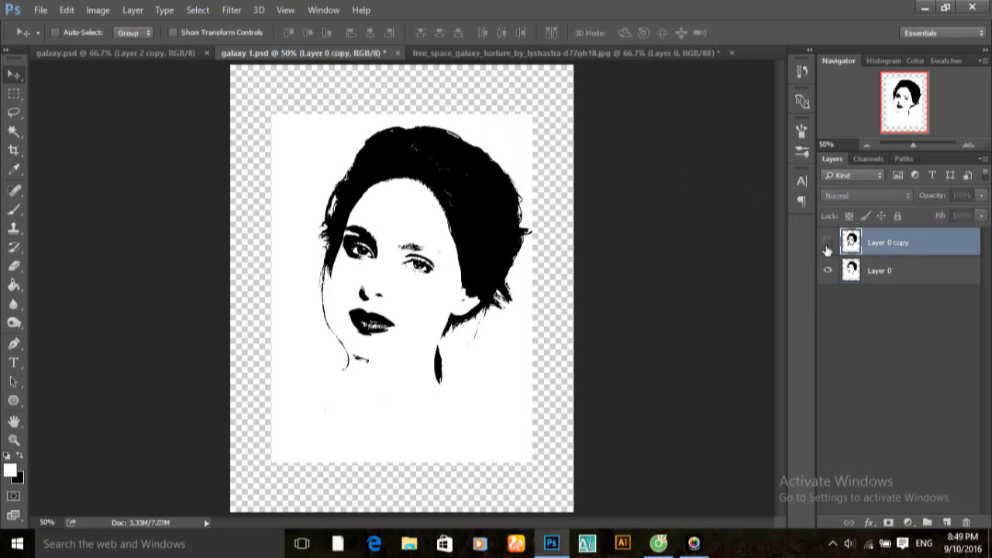
left_click(827, 243)
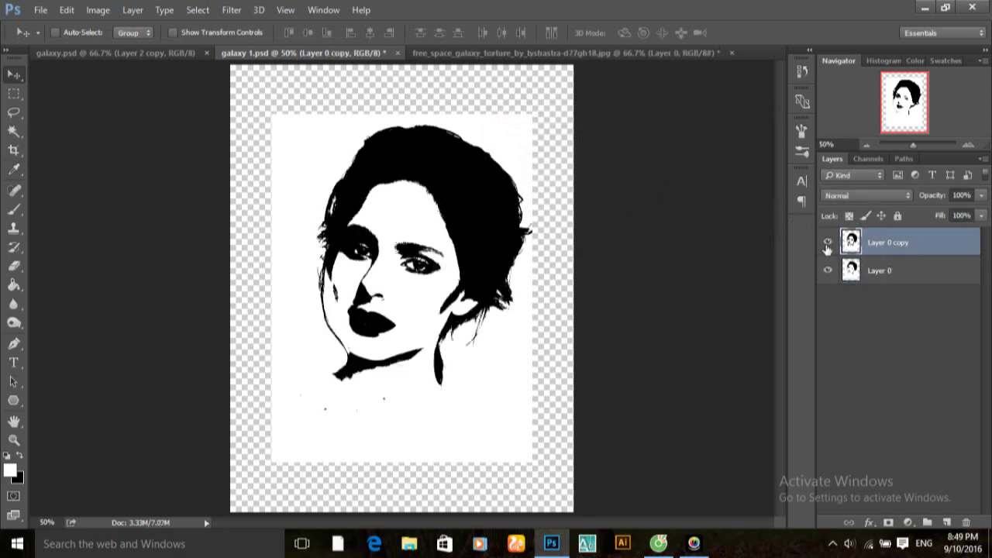
left_click(888, 522)
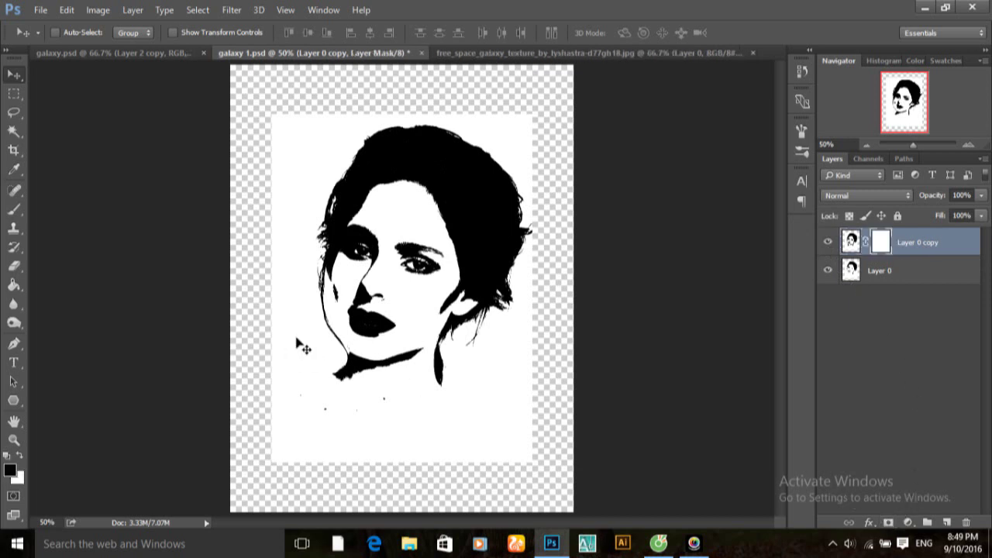
Set up a hard round brush and the painting colours for the mask.
left_click(13, 209)
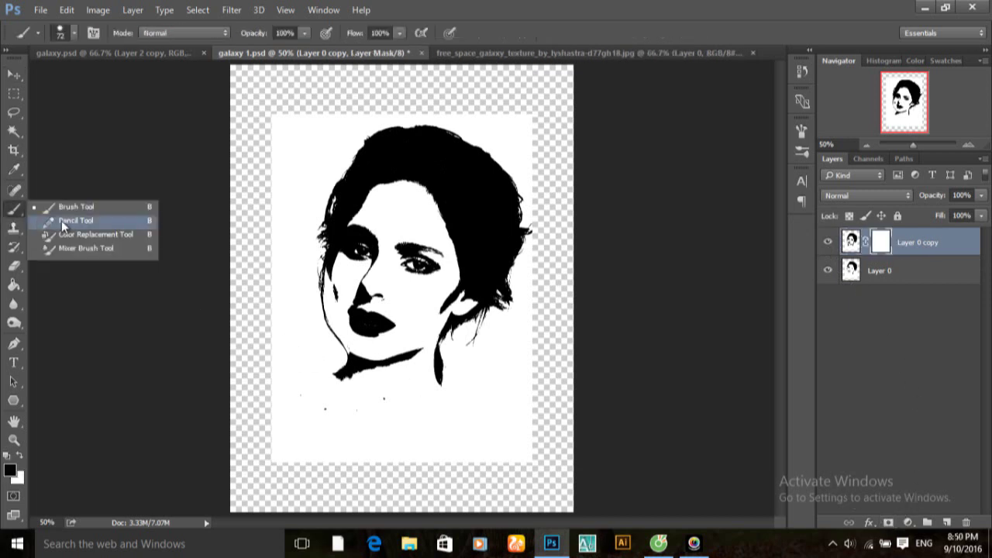
key("Escape")
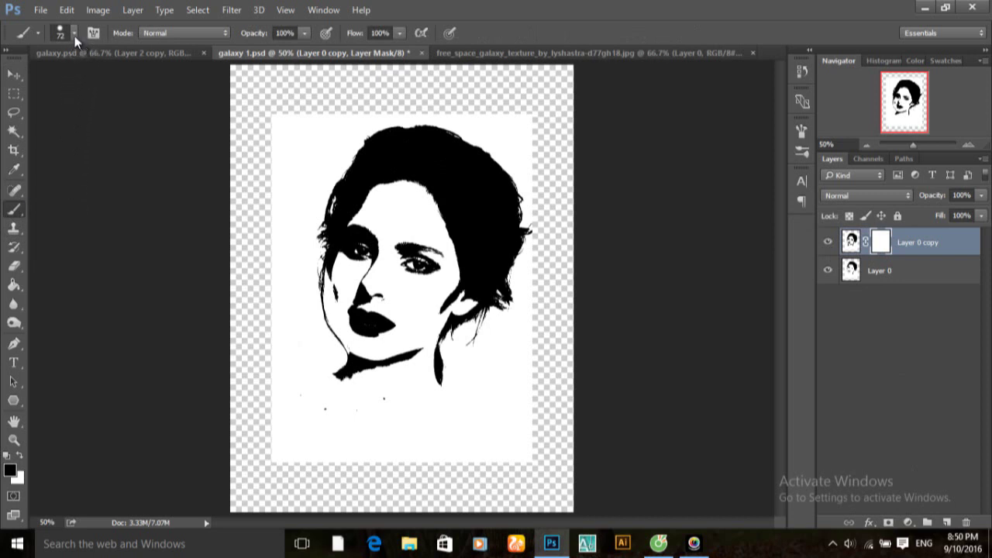
left_click(74, 34)
left_click(30, 145)
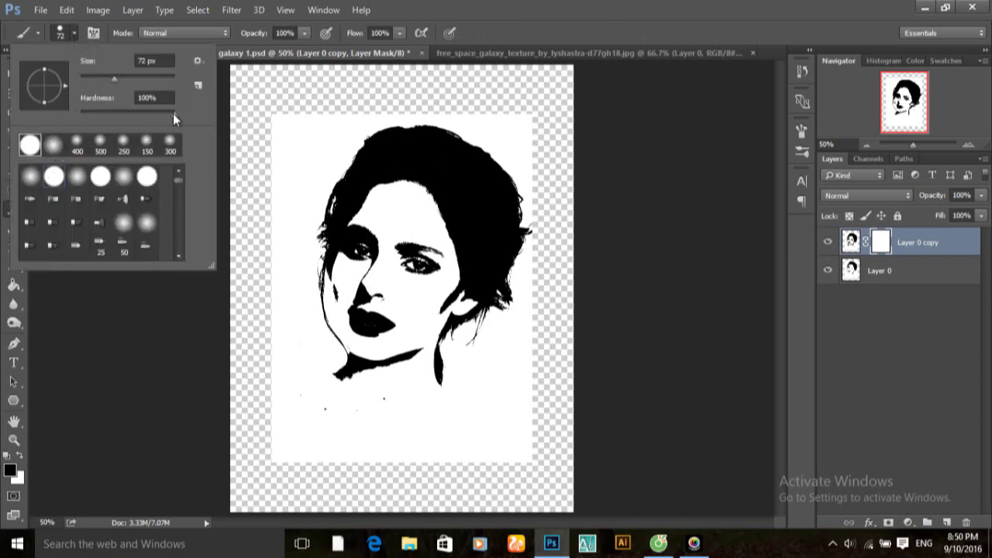
key("Escape")
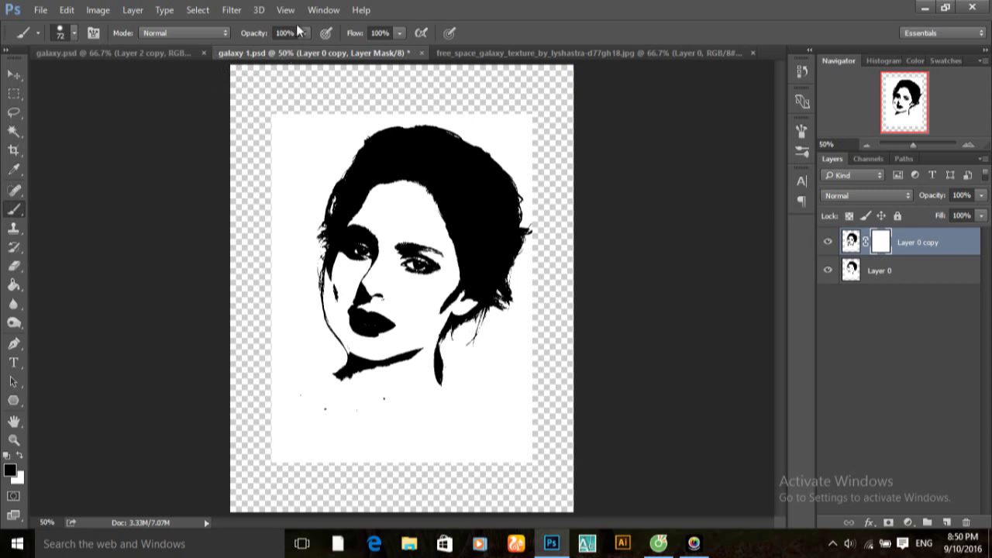
left_click(305, 34)
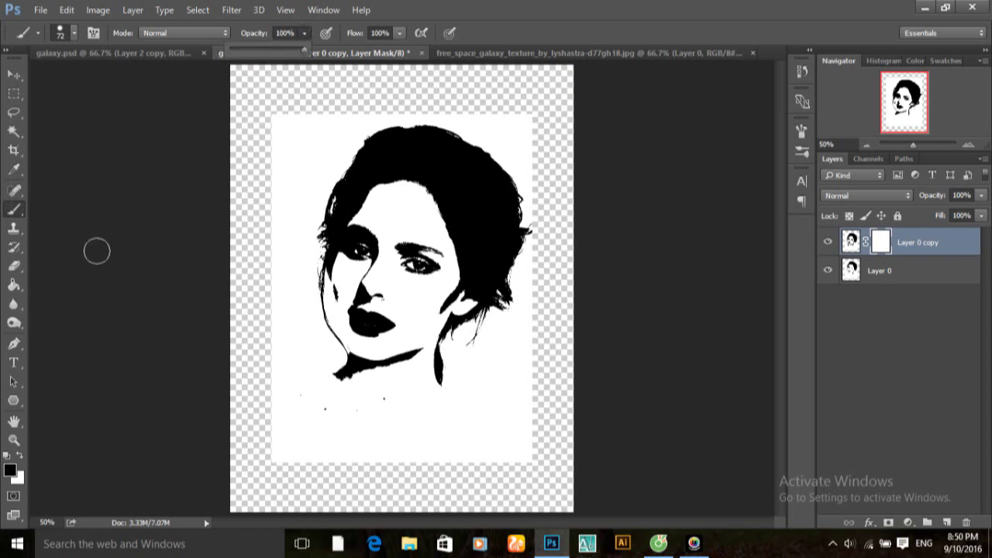
left_click(17, 458)
key("x")
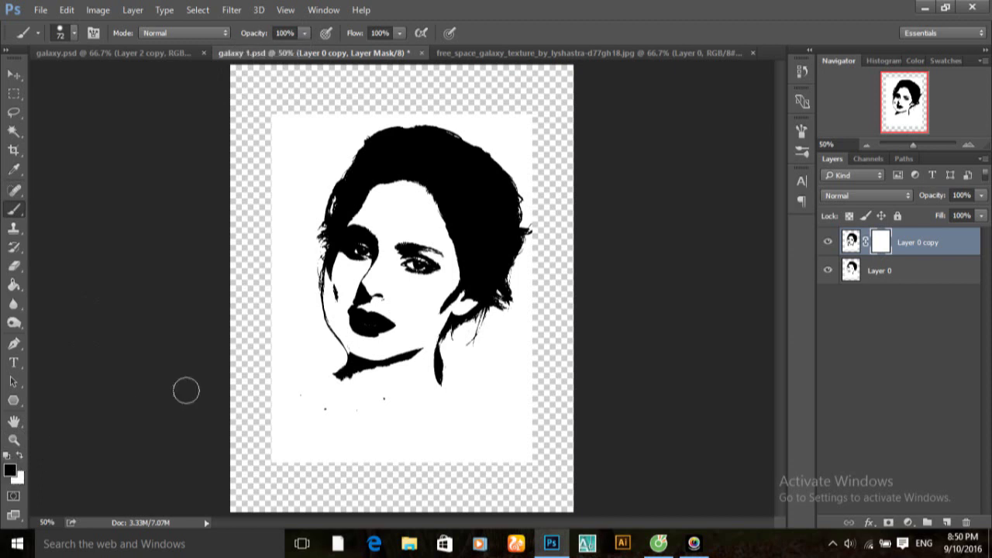
Paint the mask over the lips and left eye, then merge Layer 0 copy down into Layer 0.
left_click(386, 313)
key("ctrl+z")
left_click_drag(382, 327, 358, 324)
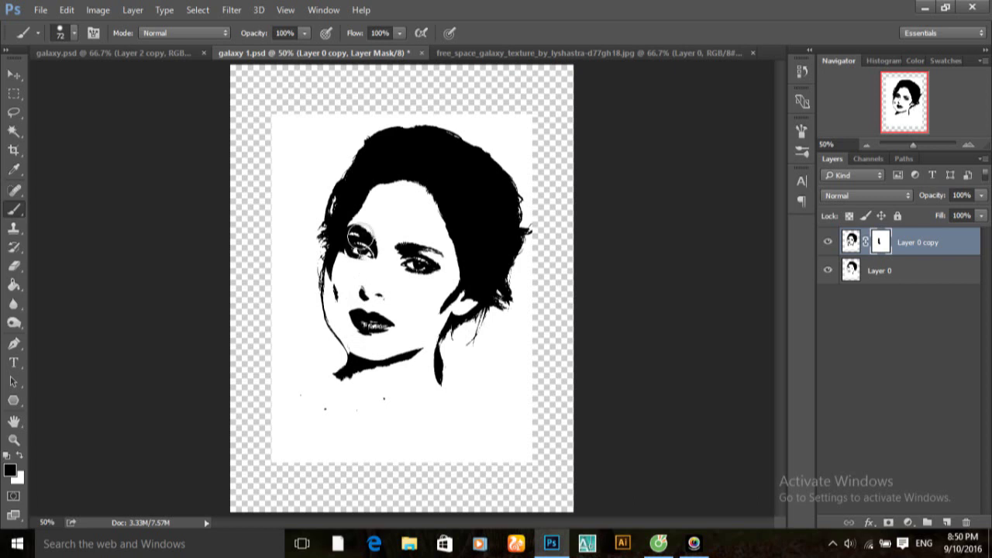
left_click_drag(352, 257, 366, 249)
right_click(909, 246)
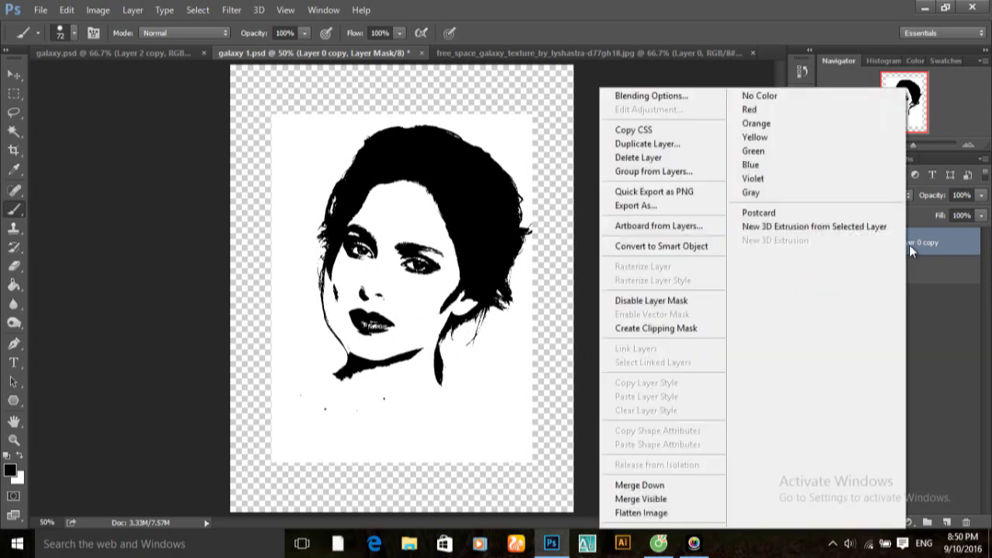
left_click(661, 489)
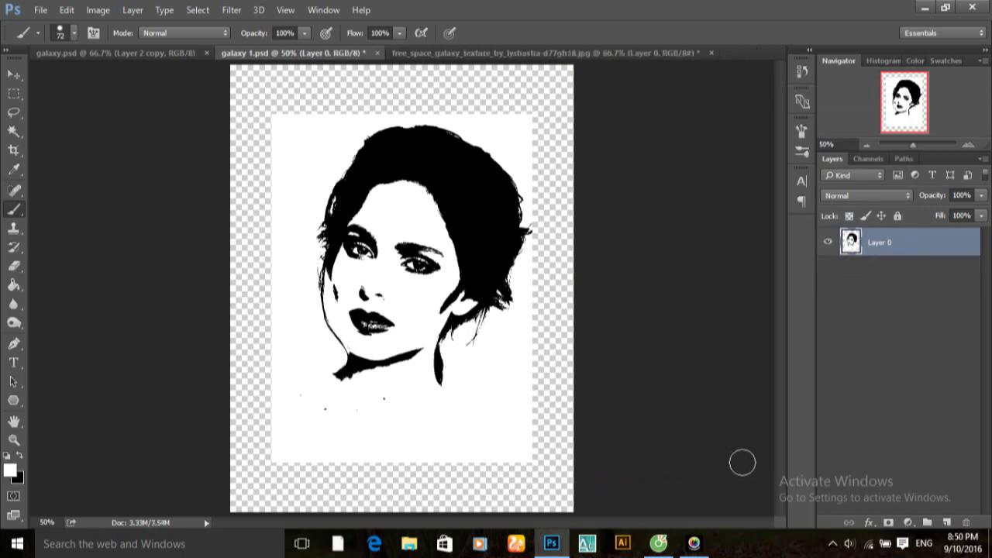
Load the RGB channel as a selection and invert it to select the dark figure.
left_click(869, 162)
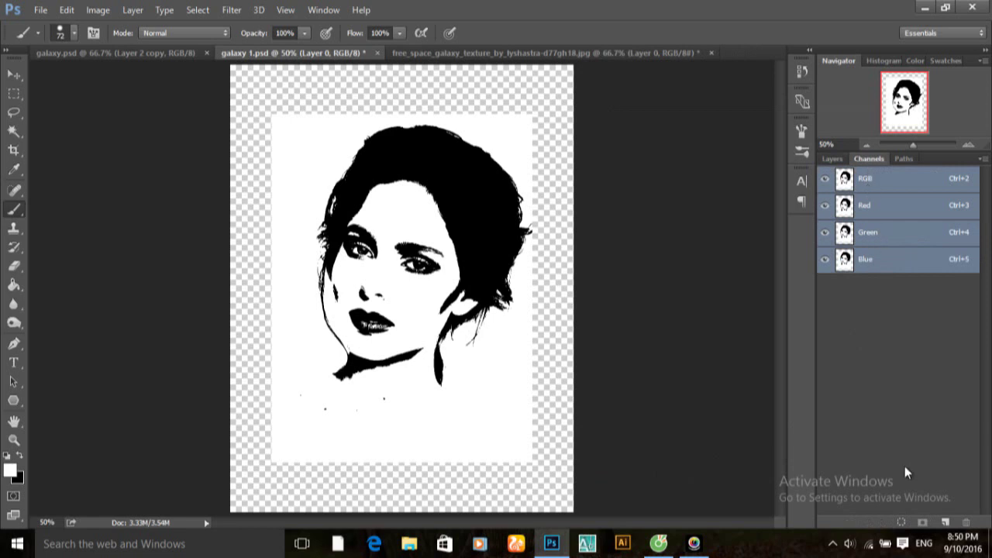
left_click(899, 524)
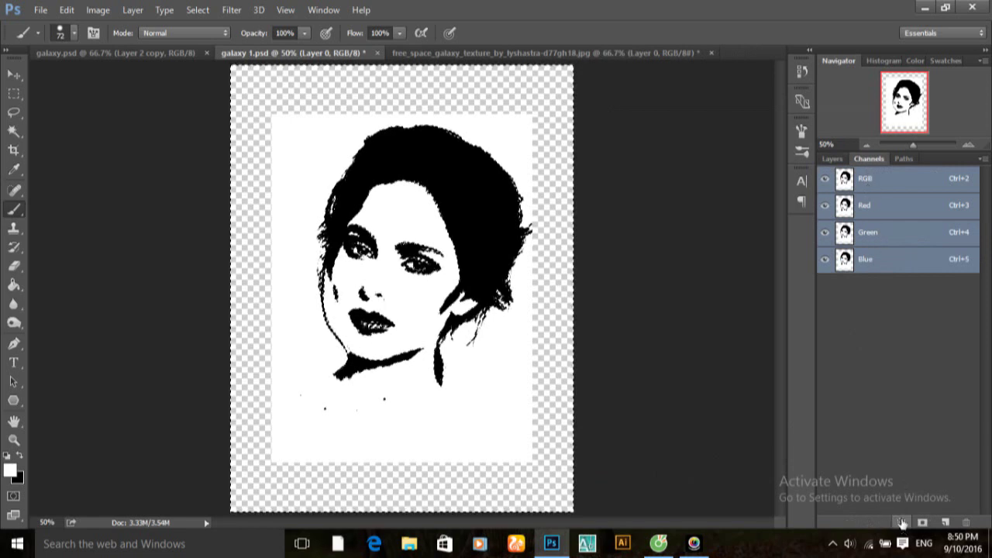
left_click(198, 10)
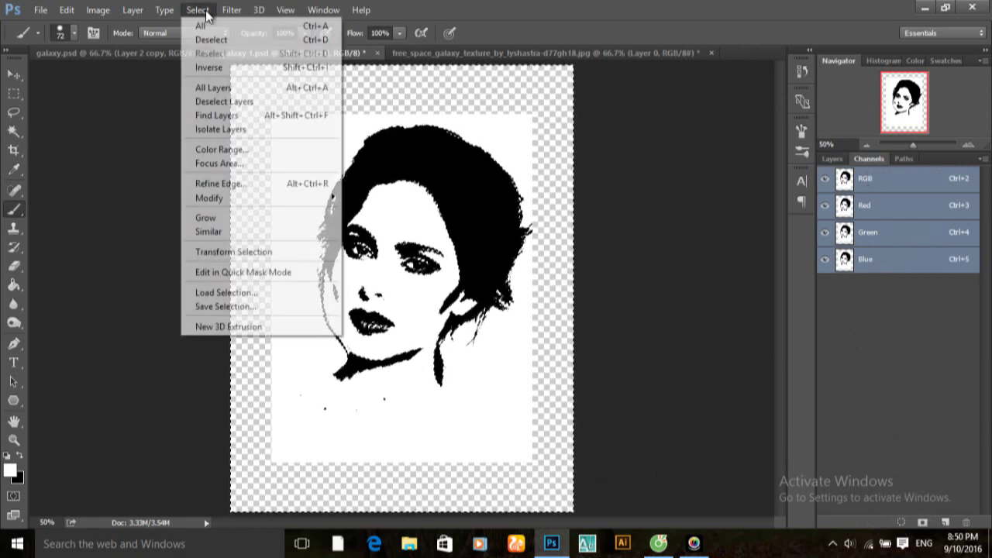
left_click(248, 68)
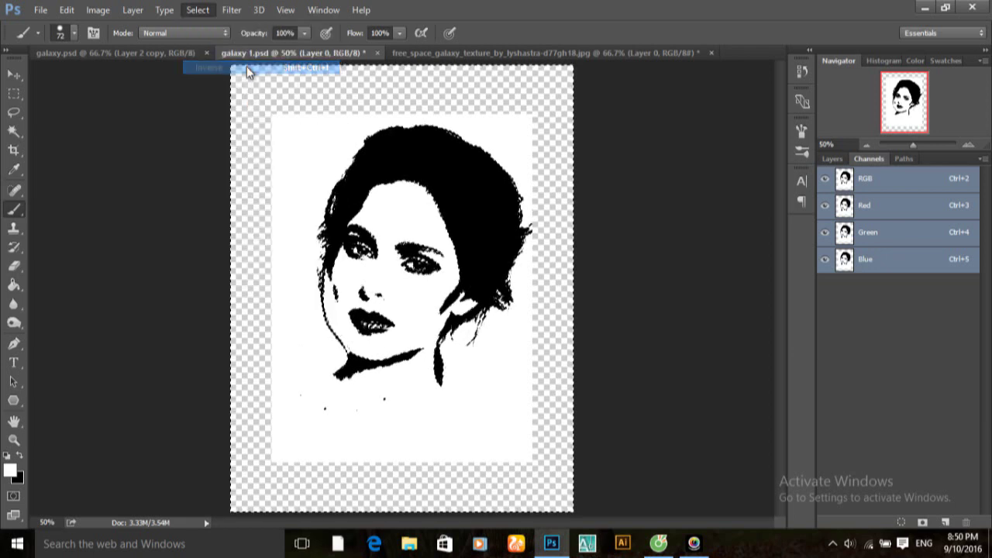
Copy the selected silhouette from Layer 0 onto a new Layer 1 with Ctrl+J.
left_click(833, 159)
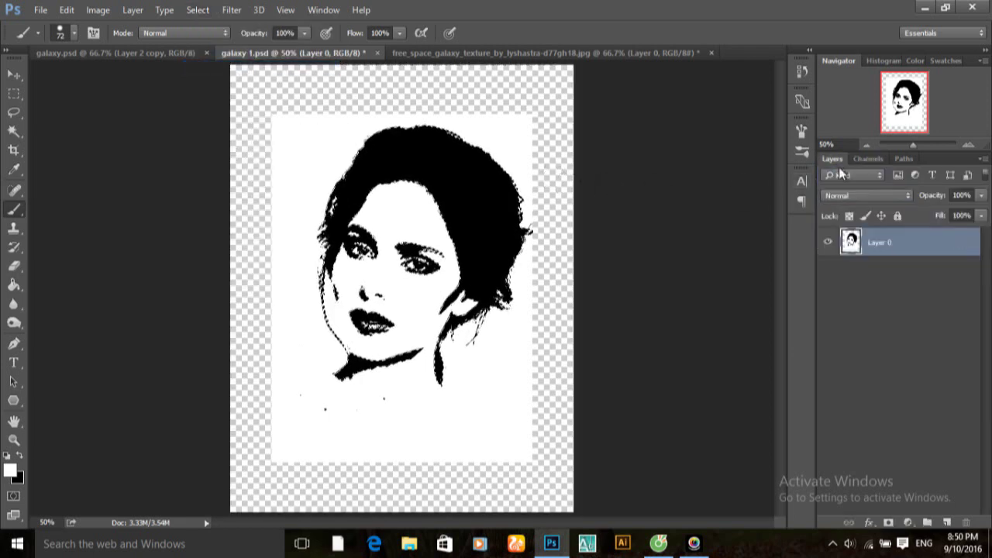
left_click(907, 244)
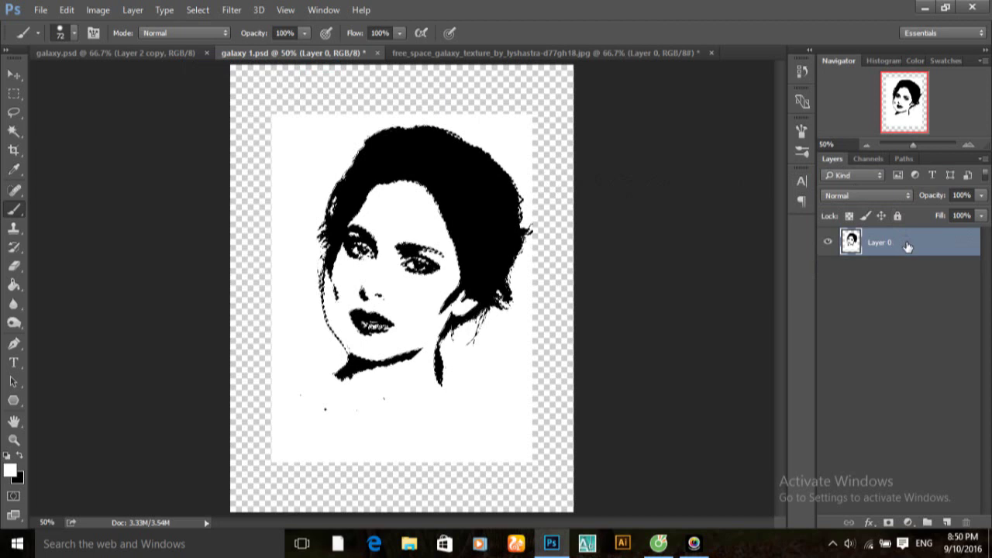
key("ctrl+j")
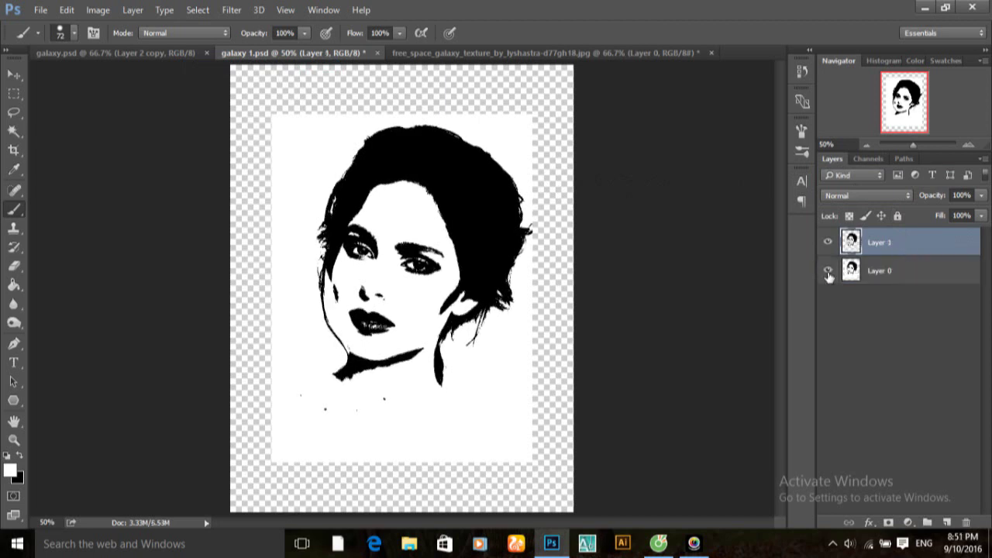
left_click(827, 271)
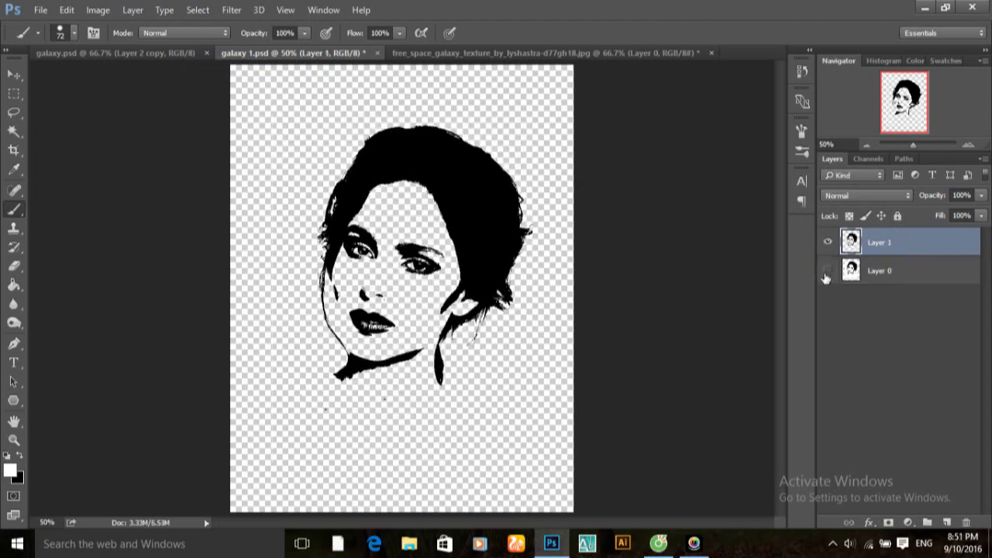
left_click(827, 271)
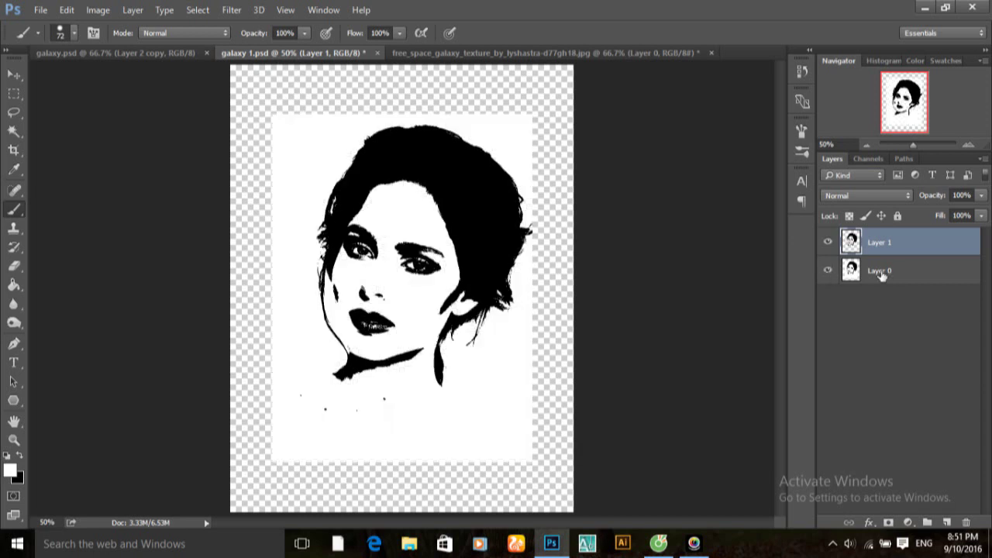
left_click(899, 274)
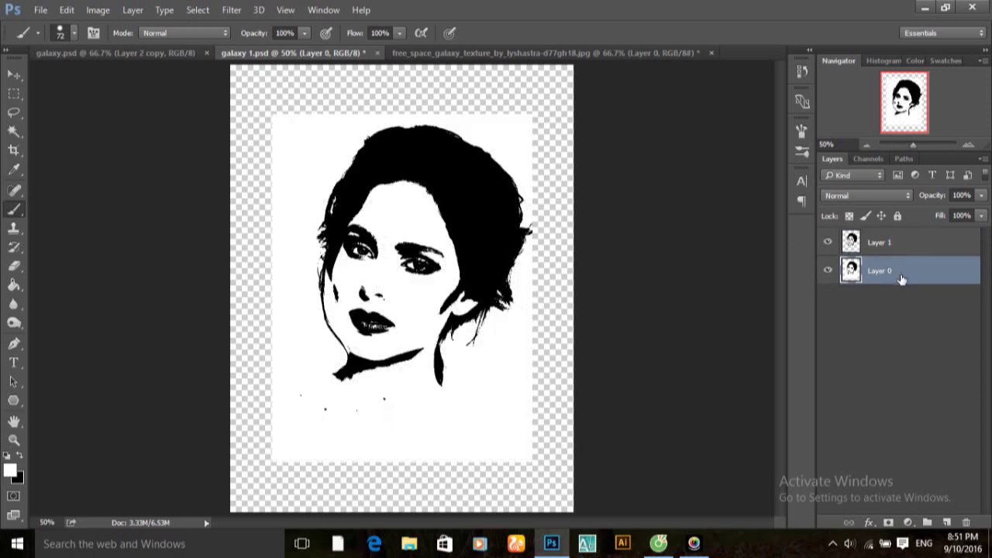
Add a reversed radial black-to-white Gradient Fill layer.
left_click(909, 524)
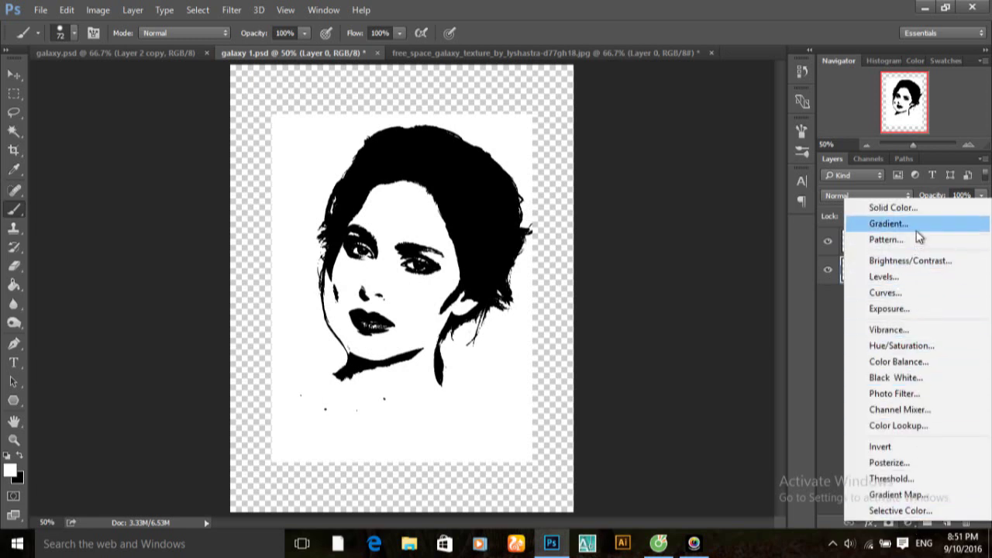
left_click(888, 224)
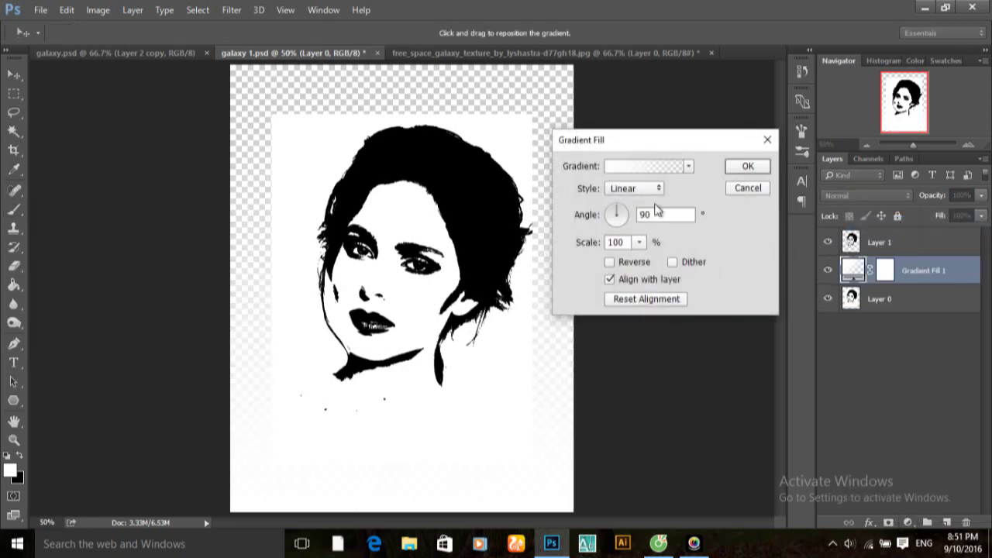
left_click(645, 168)
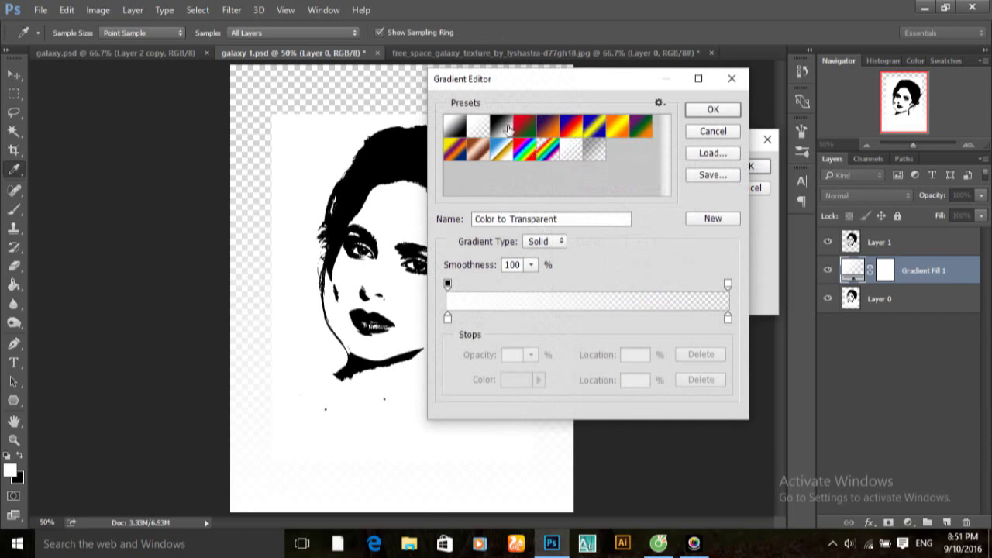
left_click(502, 128)
left_click(713, 113)
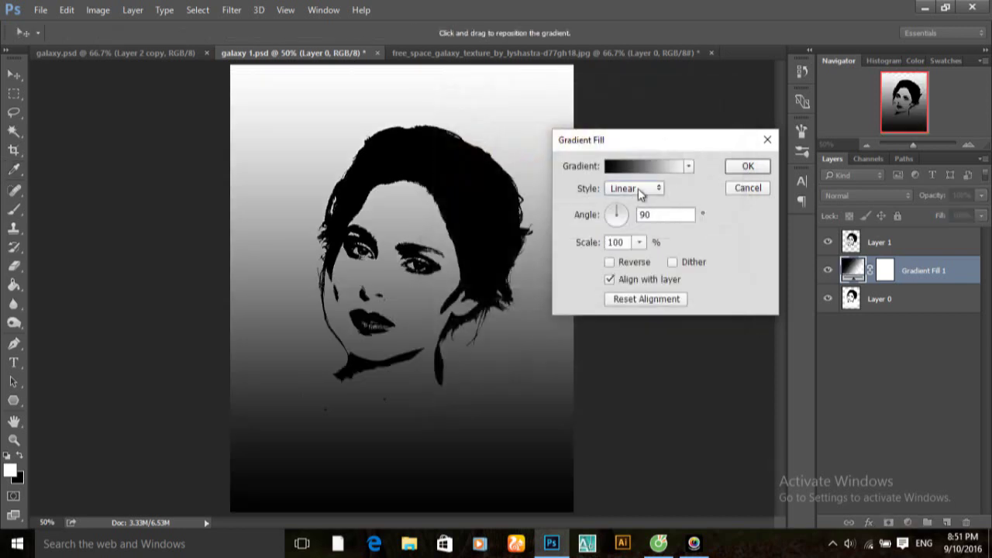
left_click(638, 188)
left_click(628, 214)
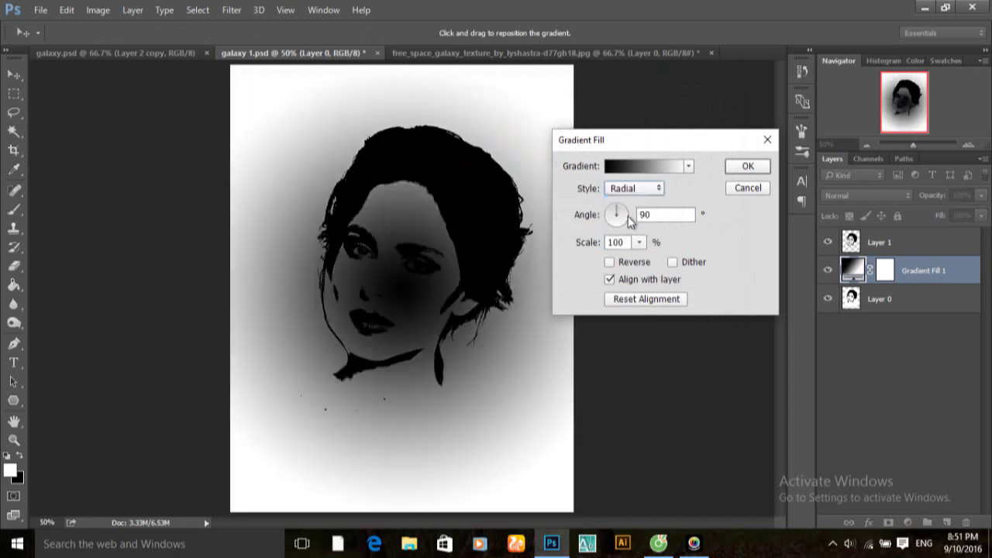
left_click(610, 264)
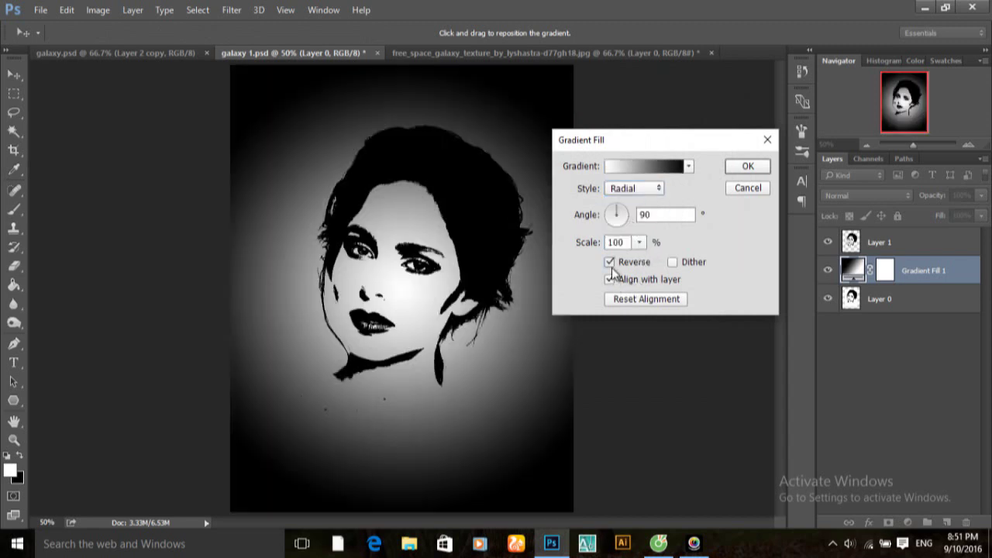
Set the gradient scale to 288% and apply the gradient fill.
left_click(639, 242)
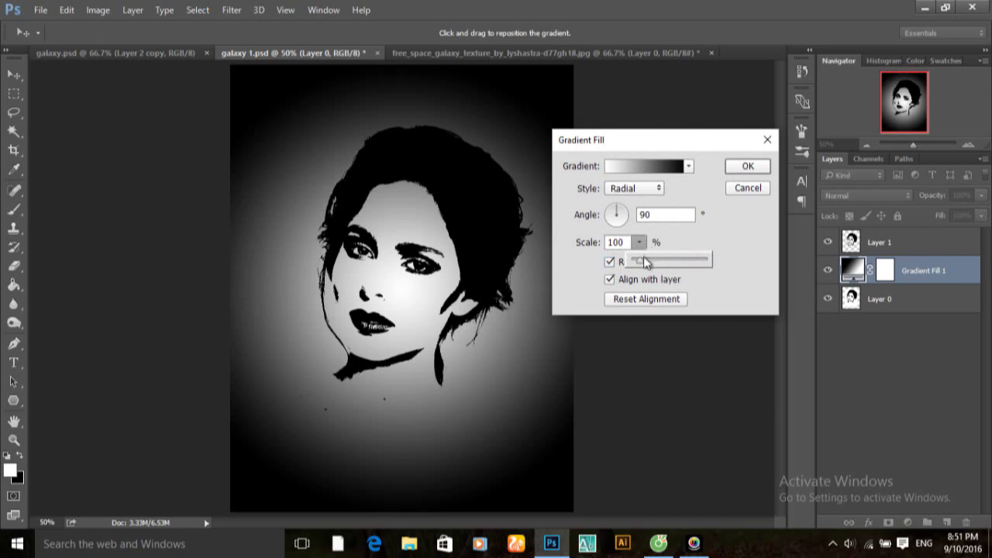
left_click_drag(645, 260, 654, 260)
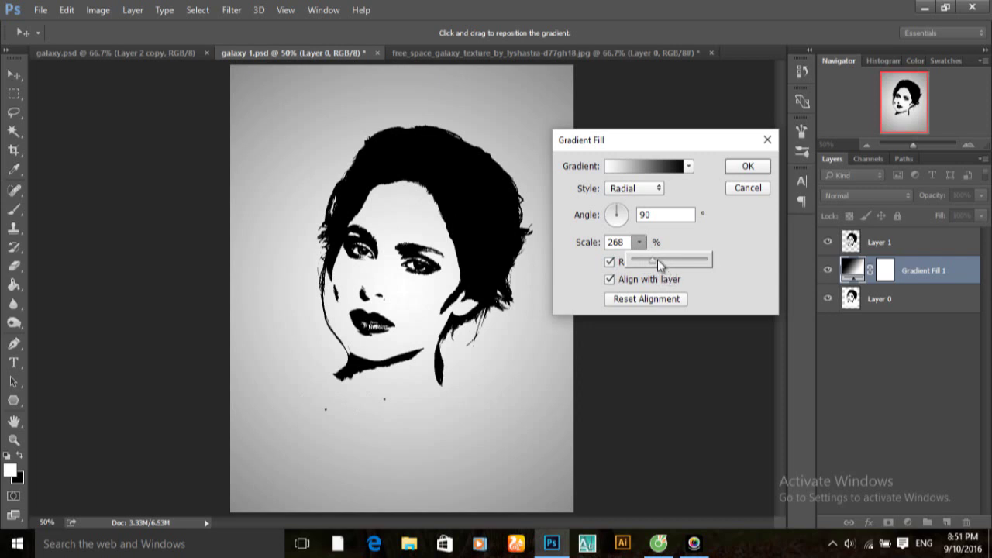
left_click(655, 261)
left_click_drag(655, 267, 655, 265)
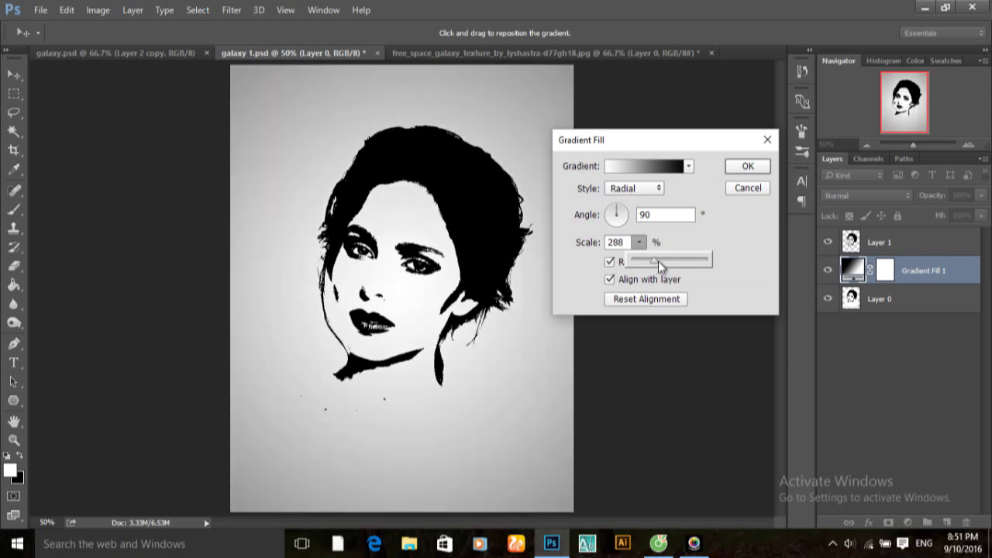
left_click(738, 167)
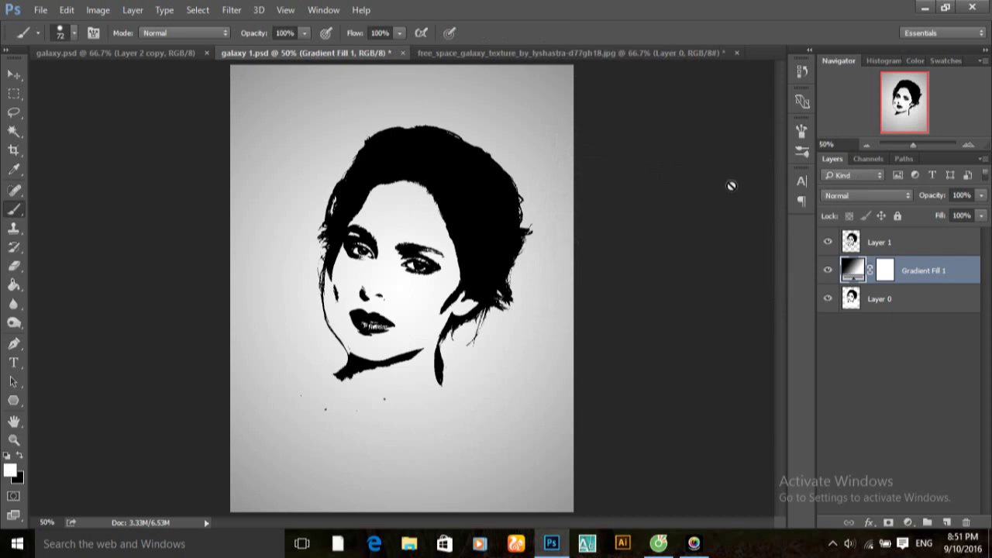
left_click(927, 246)
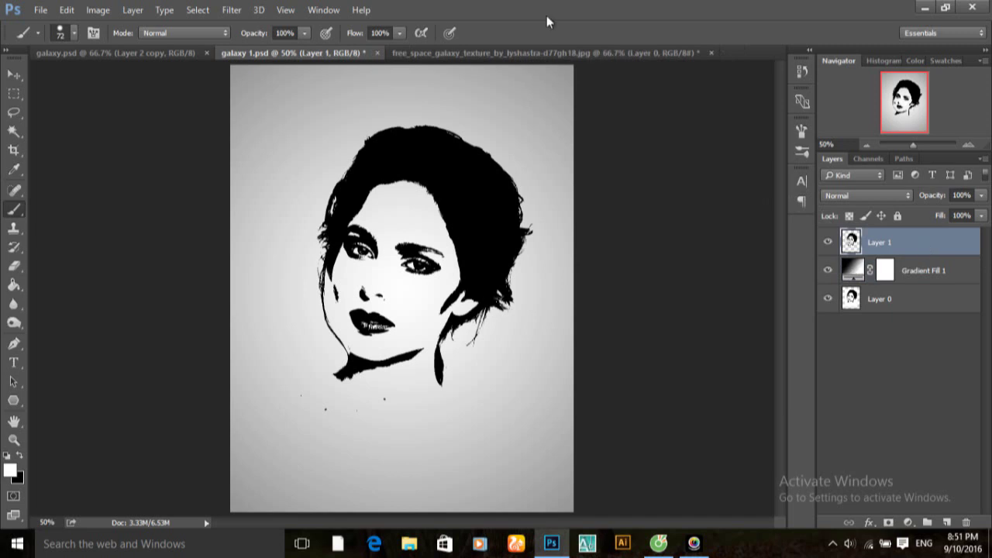
Drag the galaxy texture image into galaxy 1.psd as a new Layer 2.
left_click(562, 53)
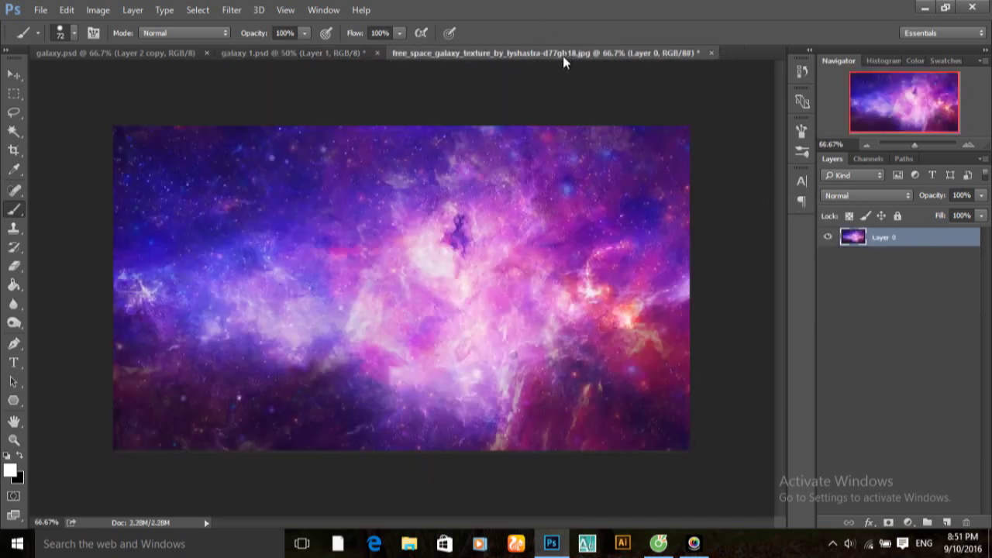
left_click(23, 80)
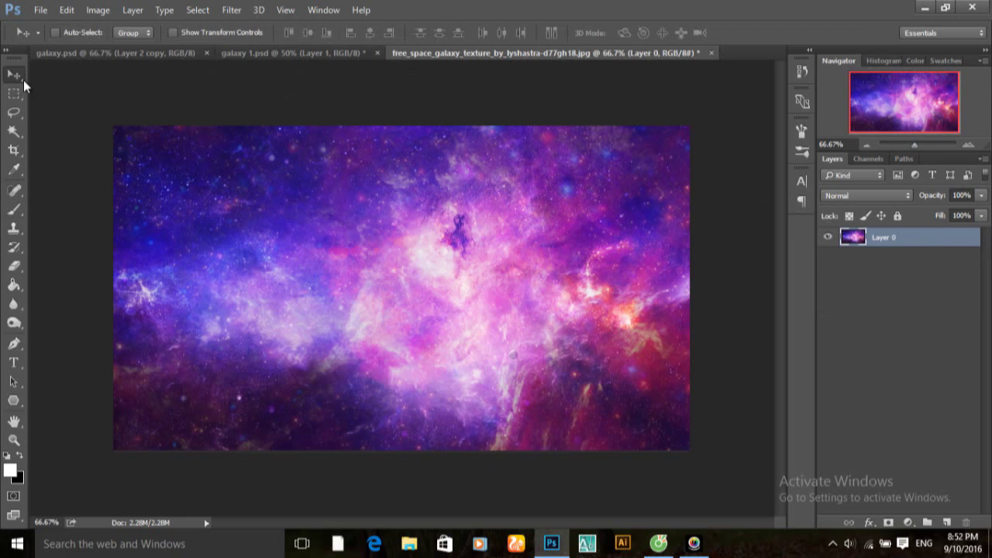
left_click_drag(457, 261, 307, 65)
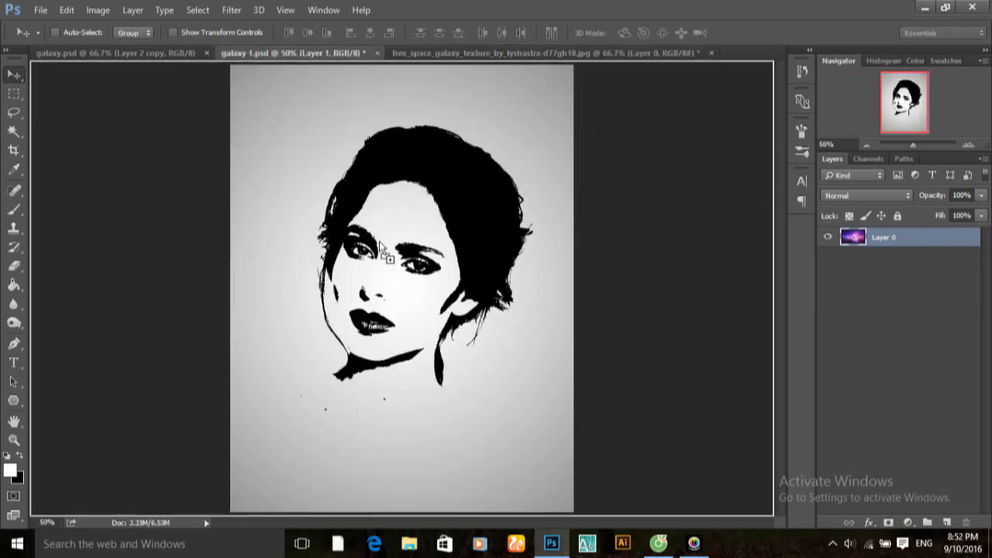
mouse_move(307, 60)
left_mouse_down()
mouse_move(381, 244)
mouse_move(444, 273)
left_mouse_up()
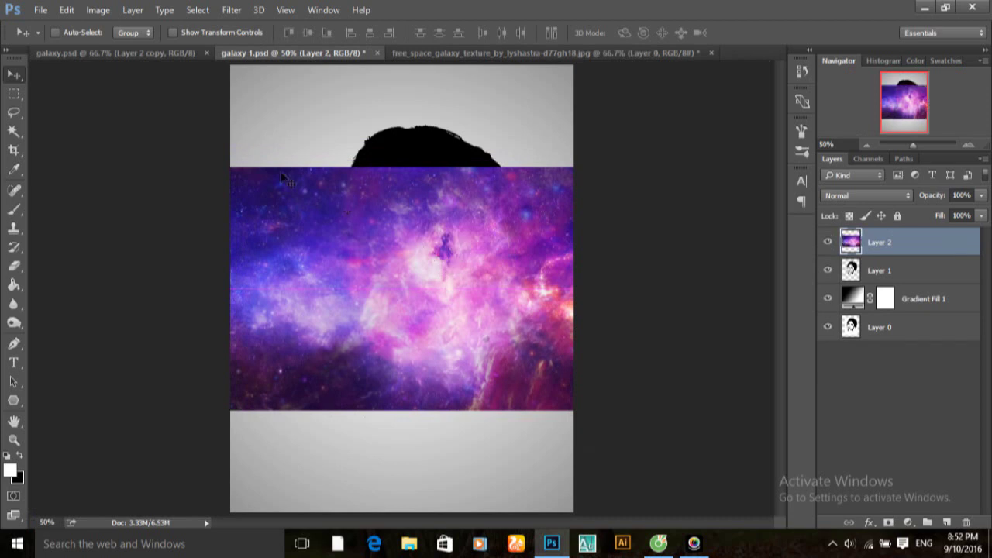
left_click(74, 13)
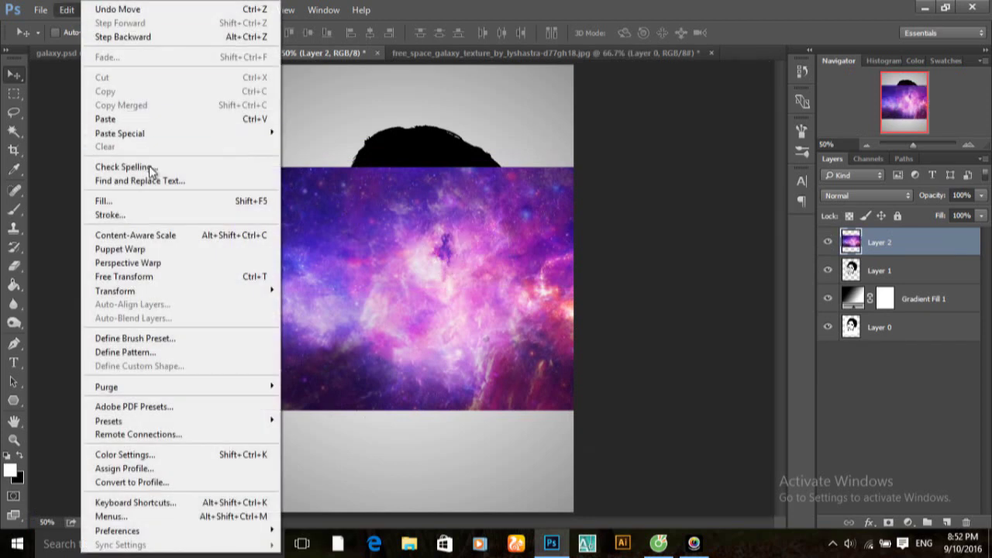
Free-transform the galaxy layer to about 117% height and shift it up over the head.
left_click(186, 277)
left_click_drag(402, 168, 402, 126)
left_click_drag(421, 206, 420, 196)
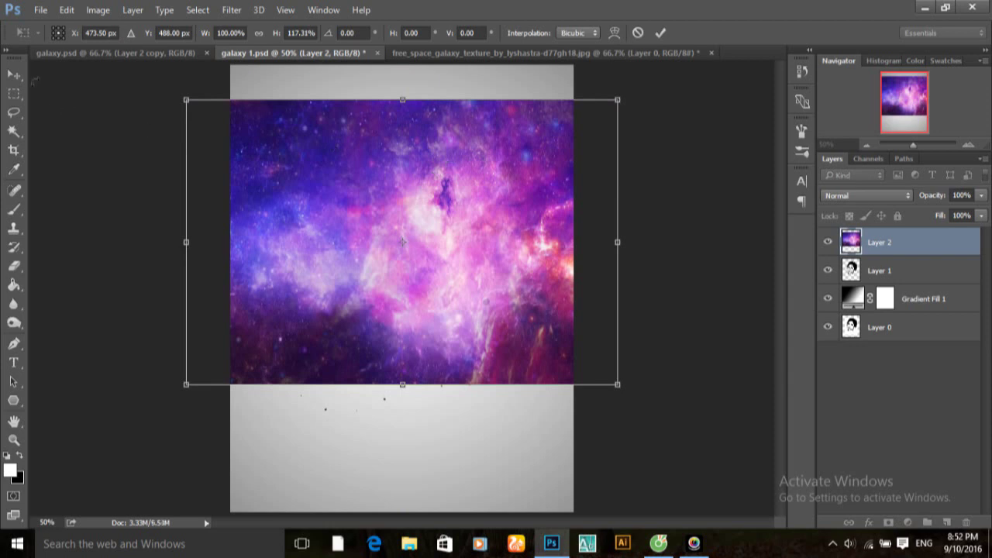
left_click(16, 75)
left_click(437, 217)
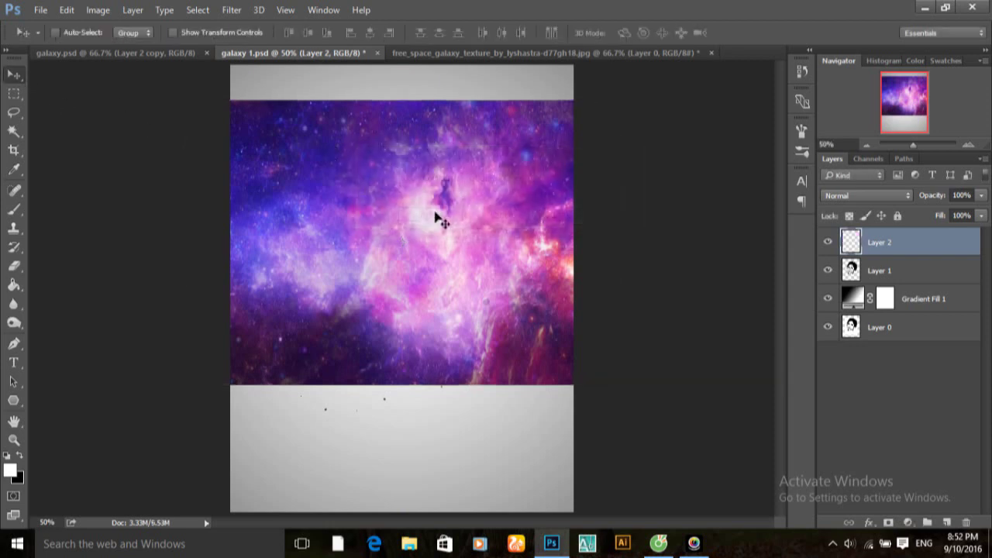
right_click(900, 245)
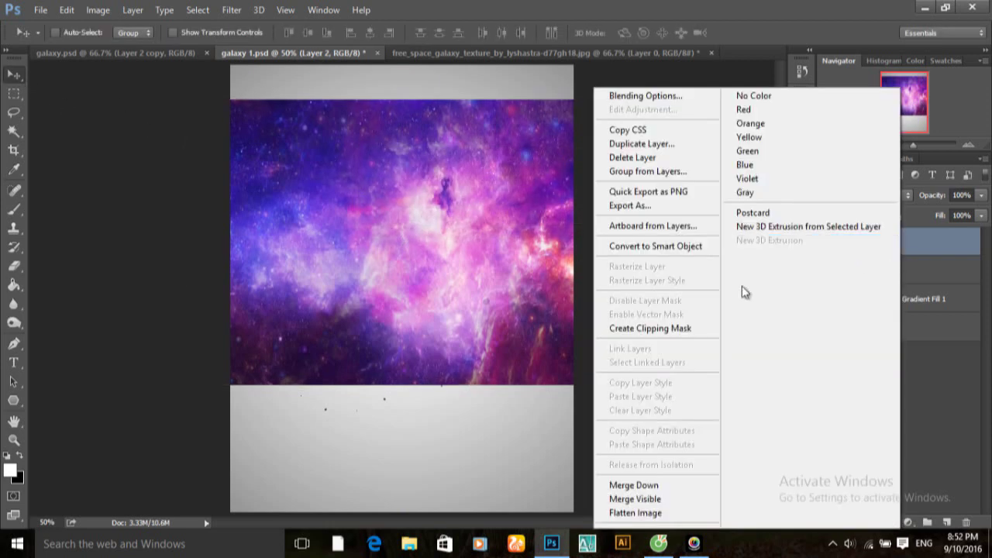
Clip galaxy Layer 2 to the Layer 1 silhouette and nudge the texture into place.
left_click(676, 334)
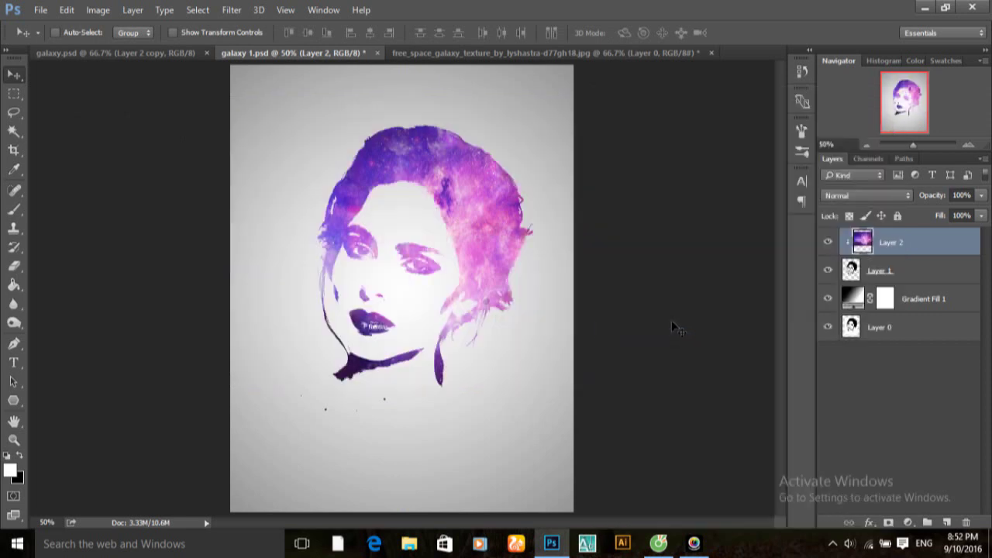
left_click_drag(501, 237, 500, 234)
left_click(868, 524)
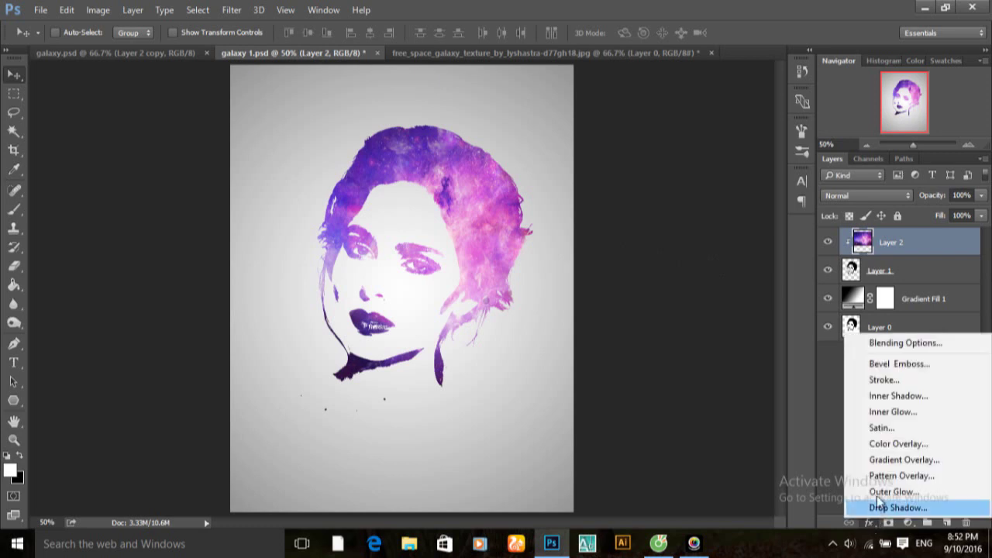
Add an Inner Bevel & Emboss to Layer 2 with Depth 154%, Size 223 px, Soften 16 px.
left_click(911, 369)
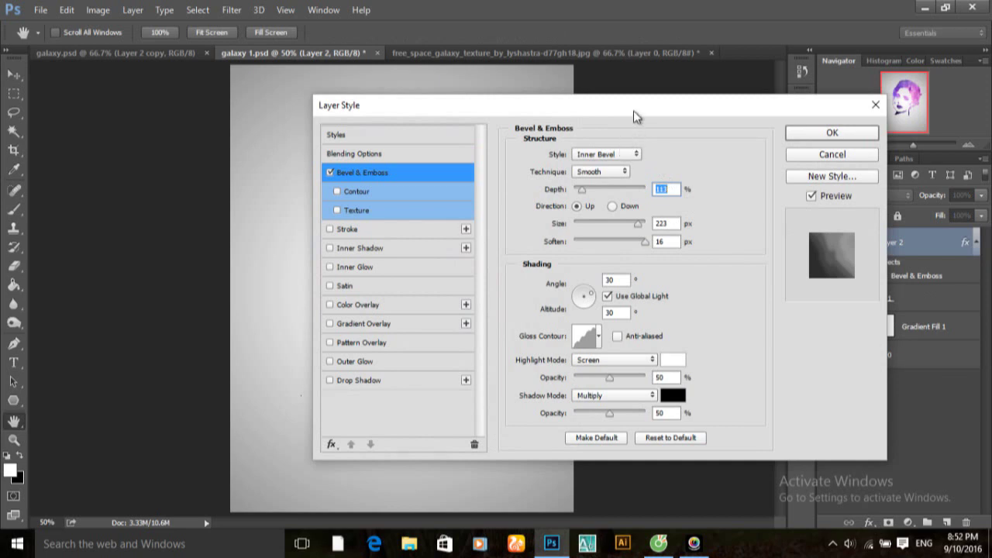
mouse_move(634, 112)
left_mouse_down()
mouse_move(780, 65)
mouse_move(791, 81)
left_mouse_up()
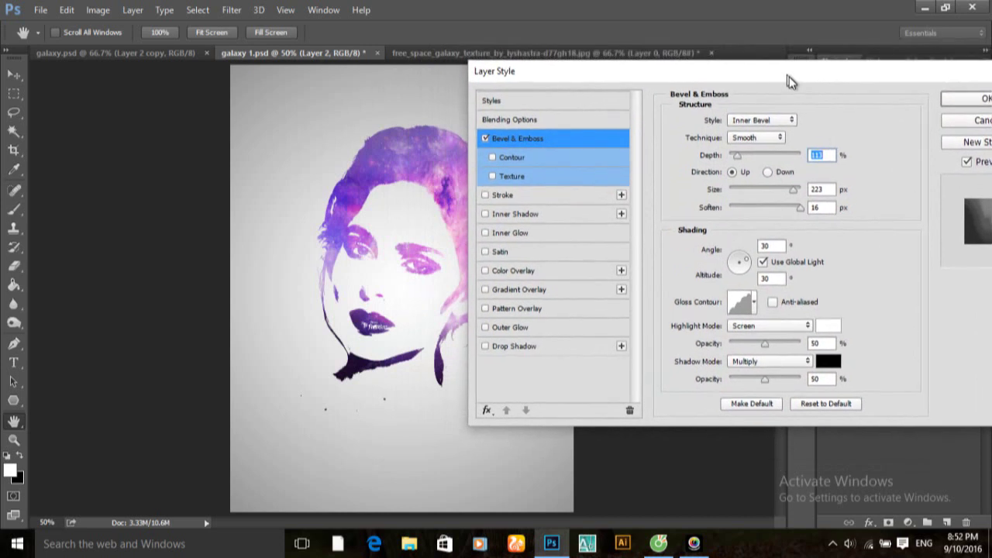
left_click_drag(747, 155, 743, 156)
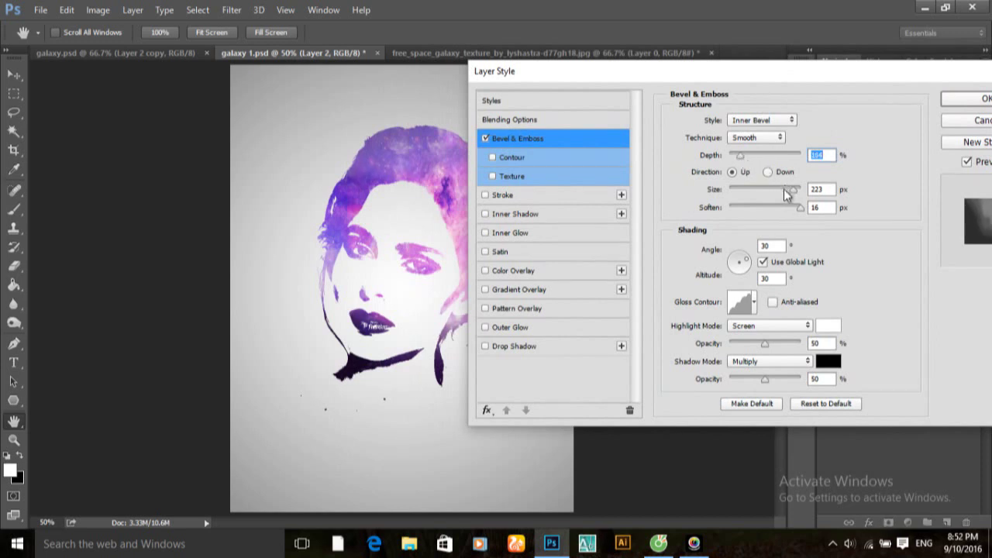
left_click(753, 302)
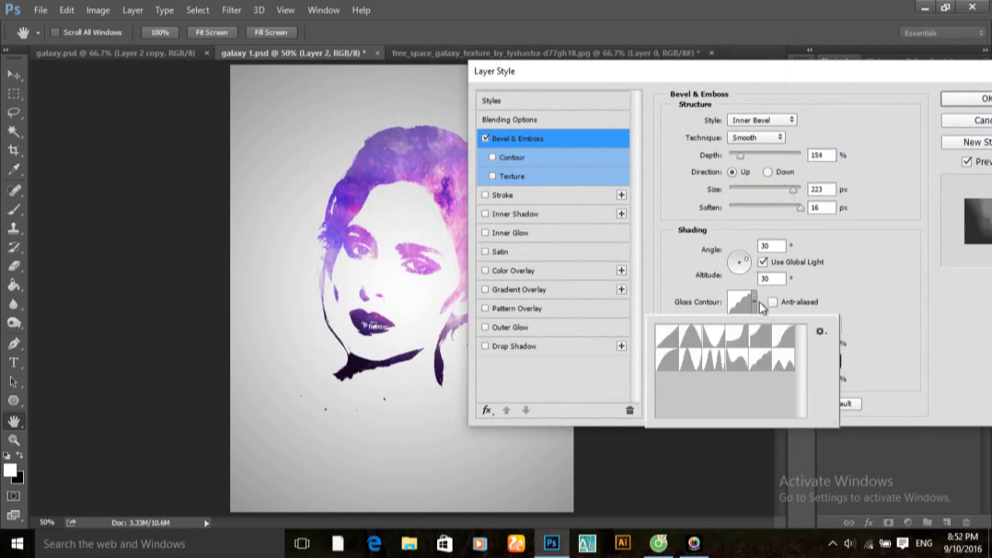
left_click(759, 359)
left_click(821, 256)
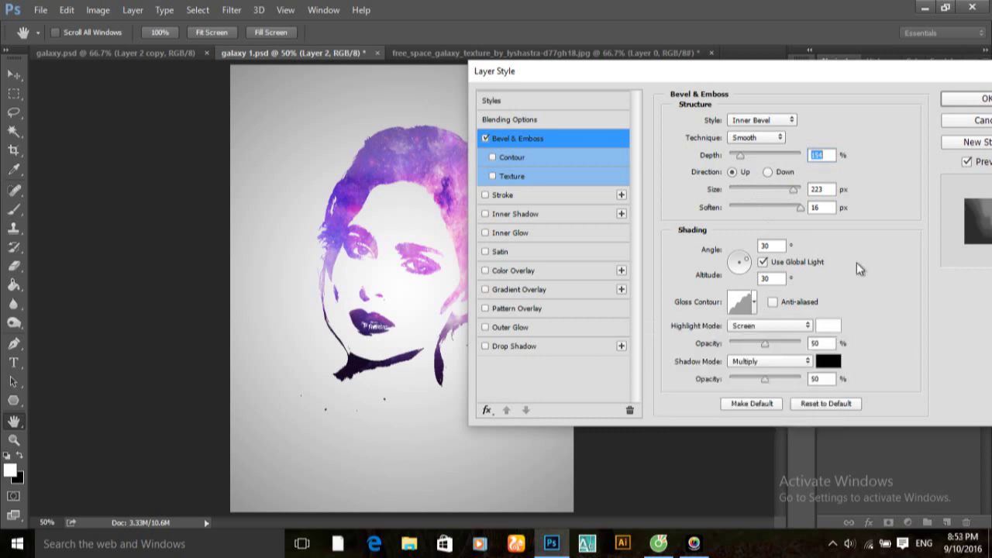
left_click(766, 246)
left_click(813, 186)
left_click(820, 155)
left_click(959, 104)
left_click(959, 100)
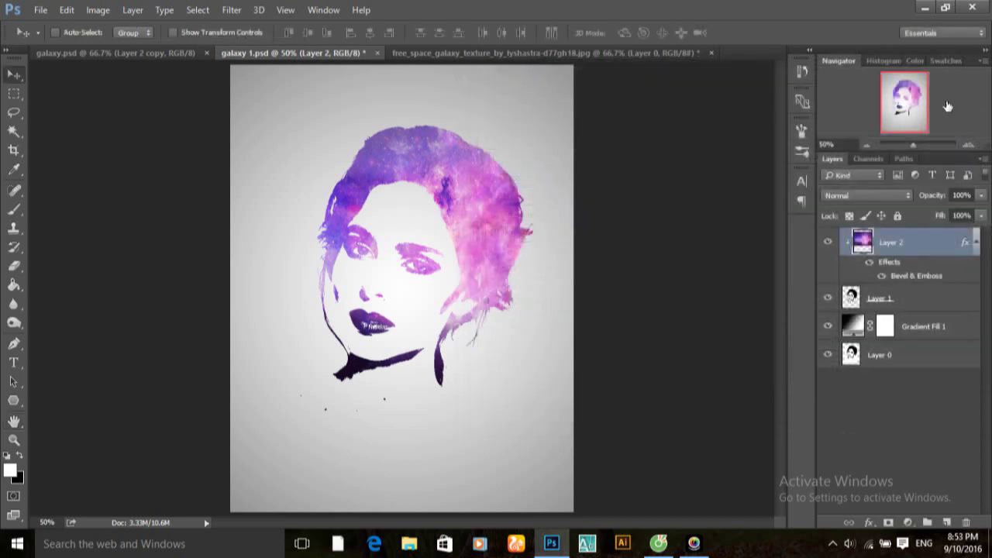
Check the galaxy layer's effects, then set the Type tool to Arial Regular 72 pt below the portrait.
left_click(871, 263)
left_click(871, 263)
left_click_drag(22, 369, 62, 364)
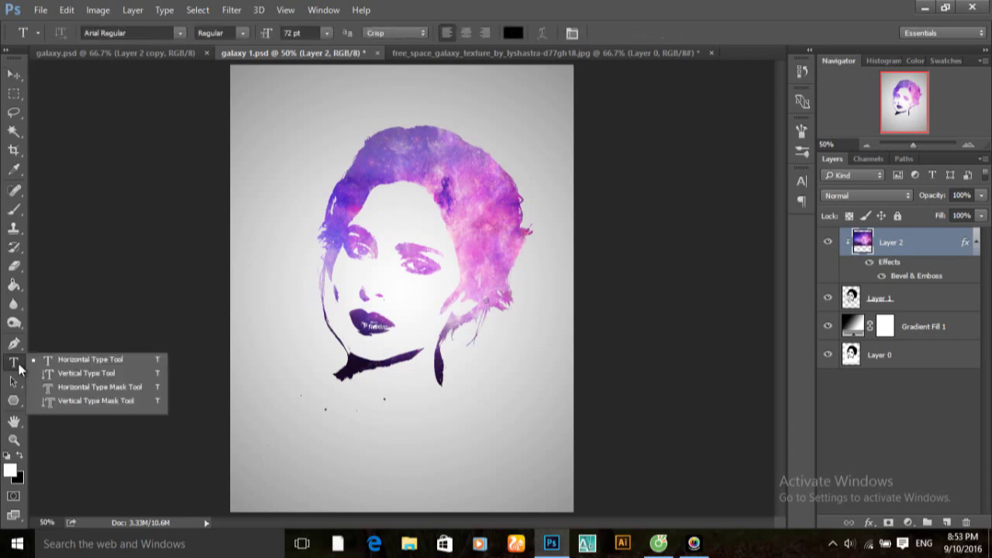
left_click(180, 33)
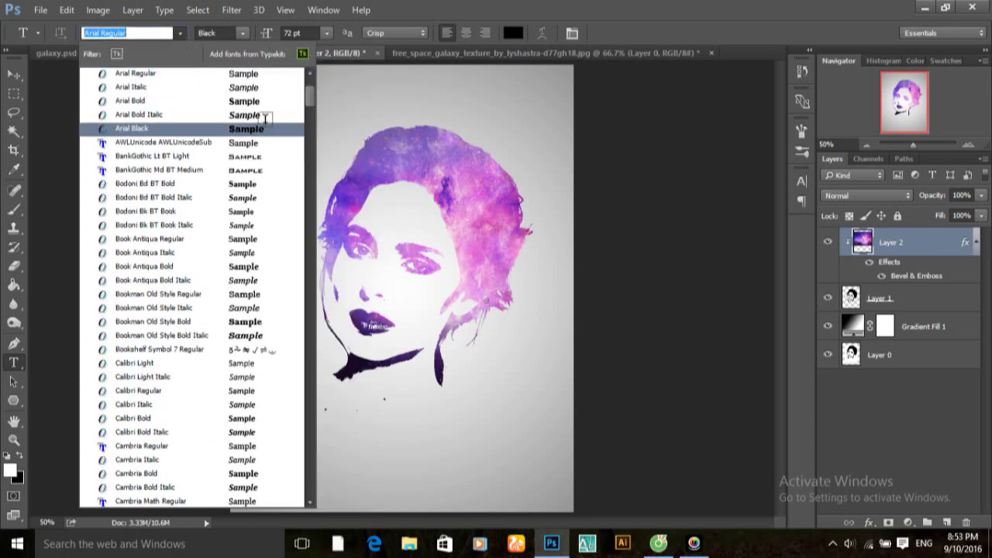
scroll(242, 148, "up", 1)
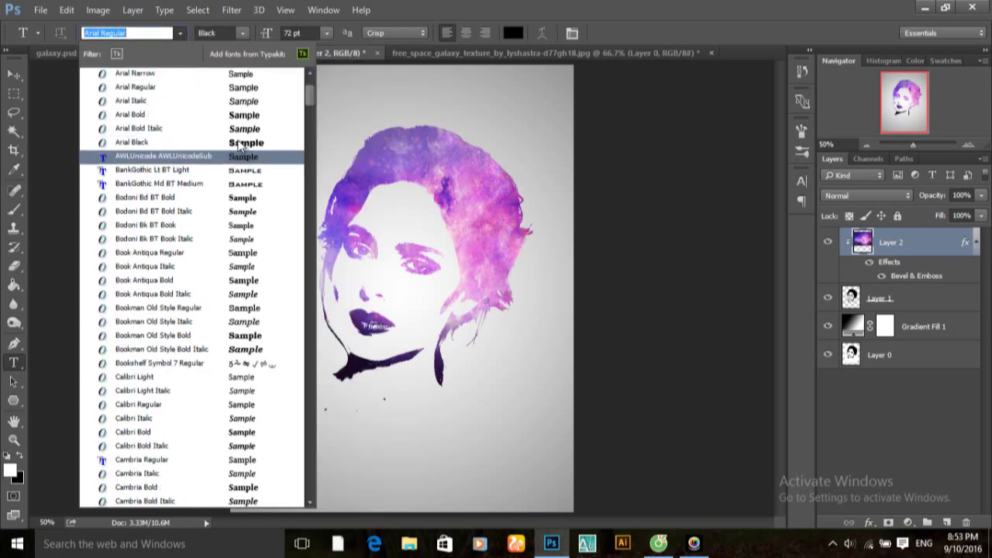
left_click(246, 88)
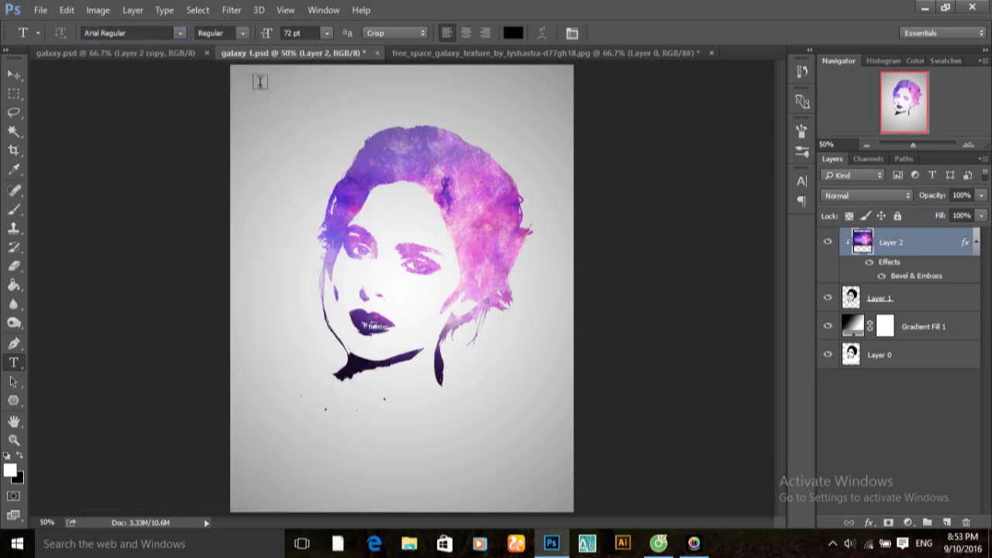
left_click(326, 32)
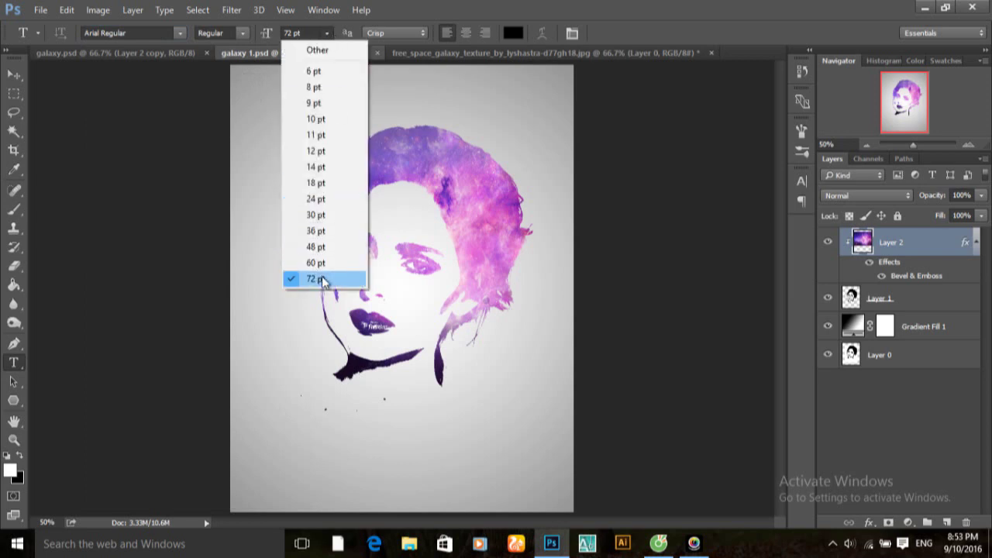
left_click(313, 277)
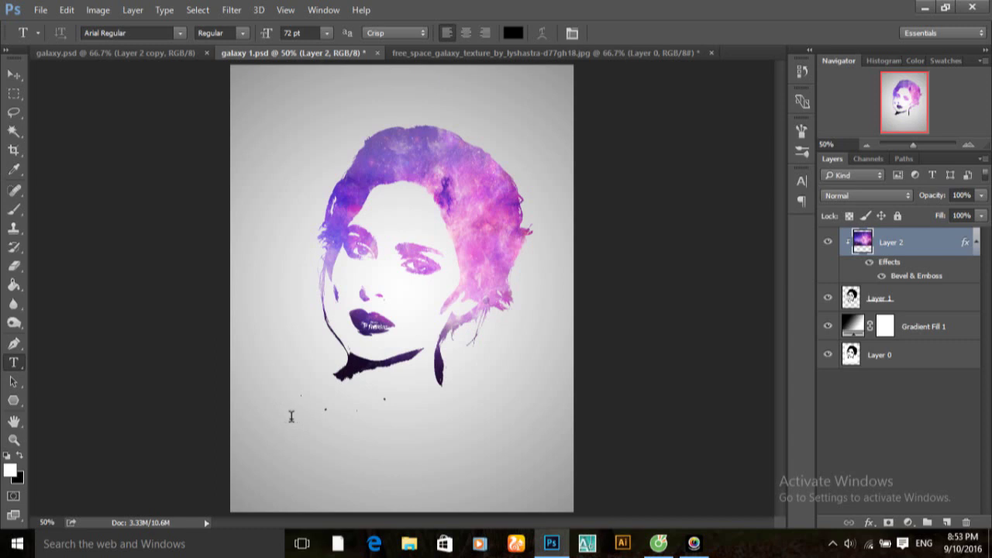
left_click(292, 414)
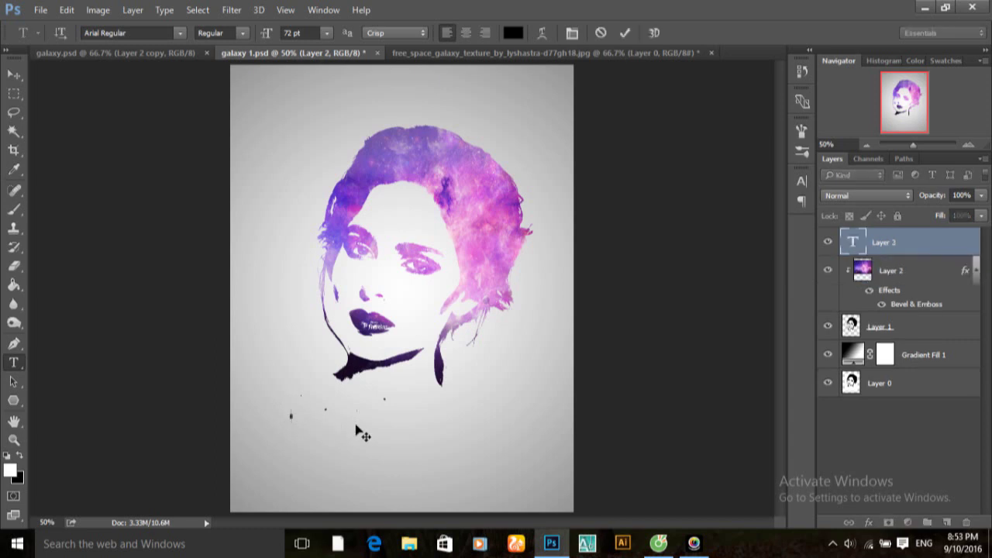
Type the title 'Photoshop Art', nudge it down-right below the portrait, and commit it.
type("p")
key("BackSpace")
type("Photoo")
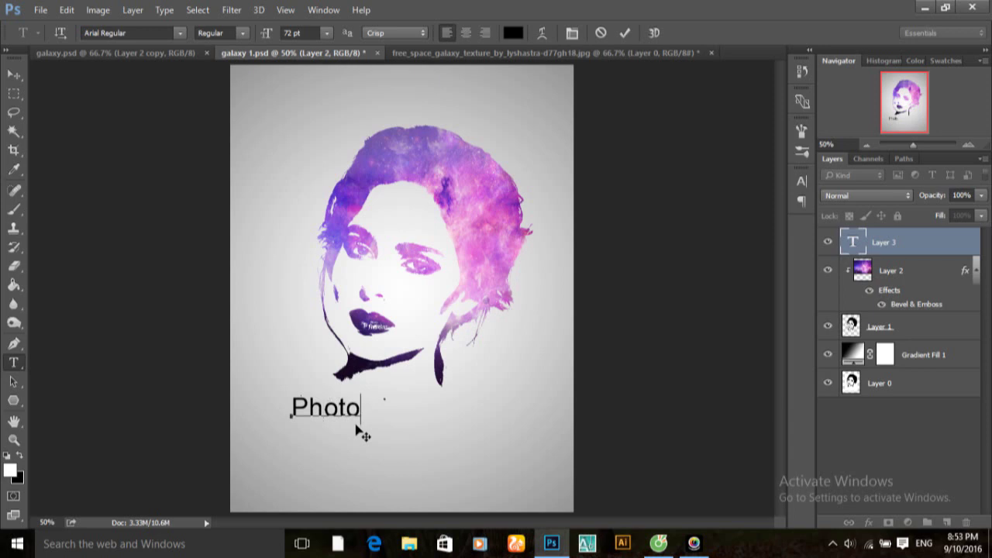
type("shop")
type("A")
type("rt")
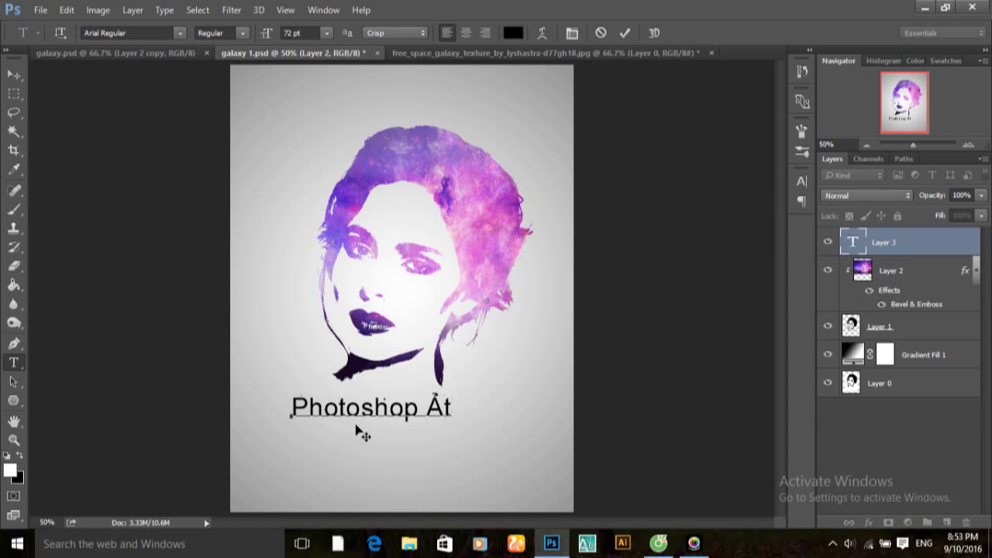
type("r")
left_click_drag(372, 436, 389, 443)
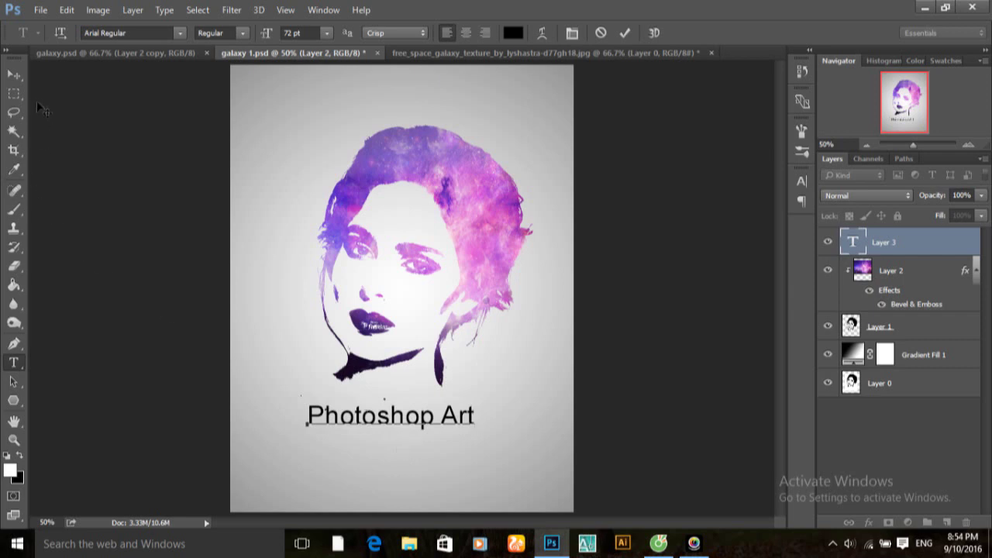
left_click(14, 75)
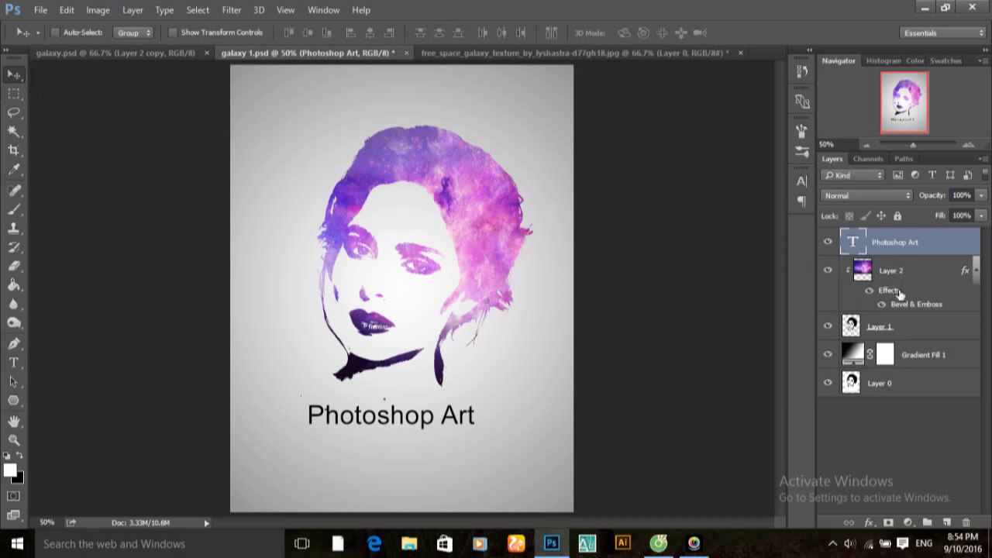
Give the Photoshop Art text a Drop Shadow: Overlay, 84% opacity, 8 px distance, 10 px size.
left_click(869, 523)
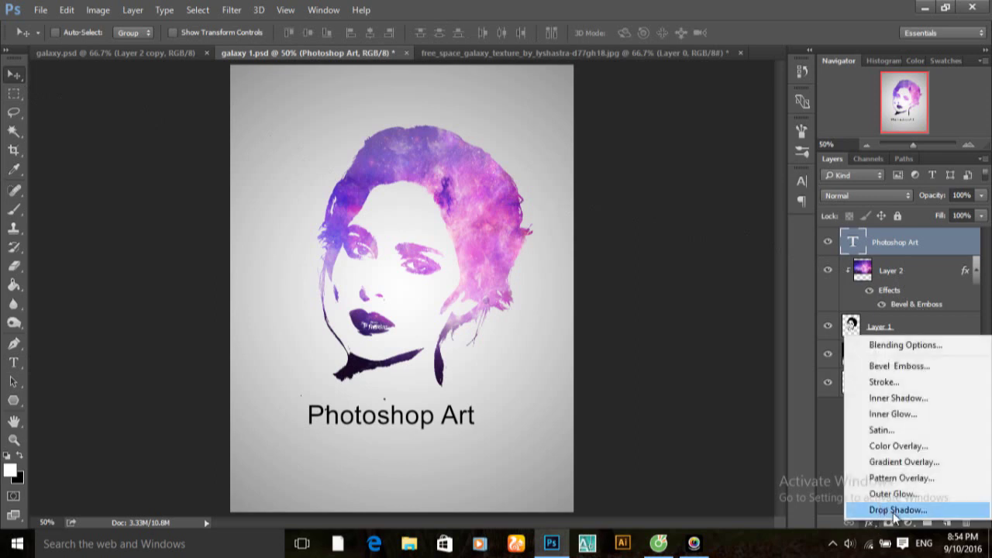
left_click(893, 510)
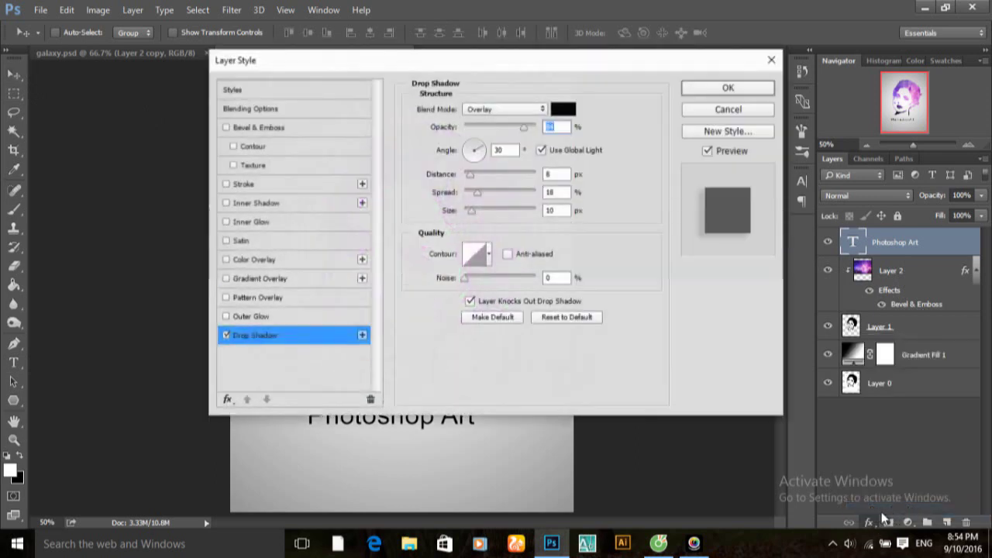
left_click_drag(551, 65, 636, 32)
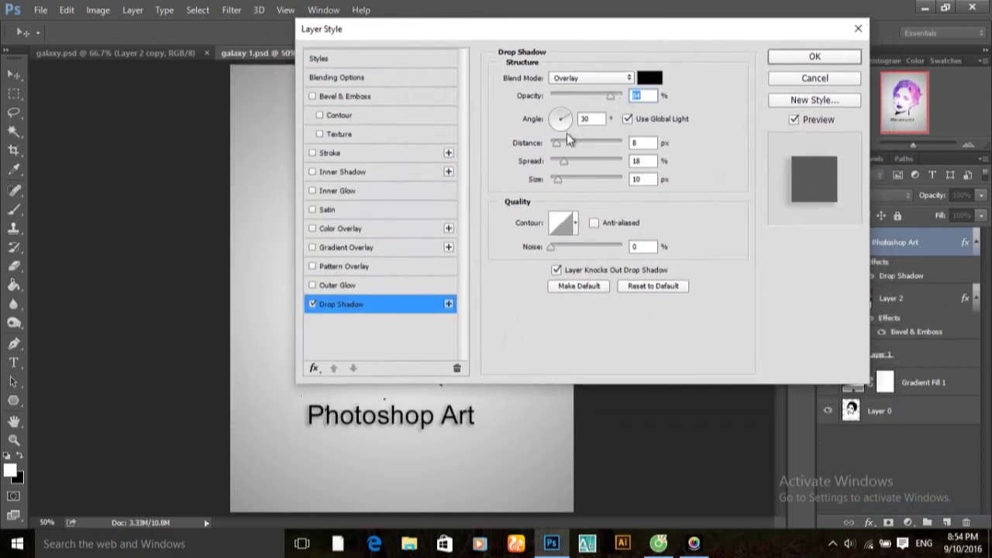
left_click(612, 81)
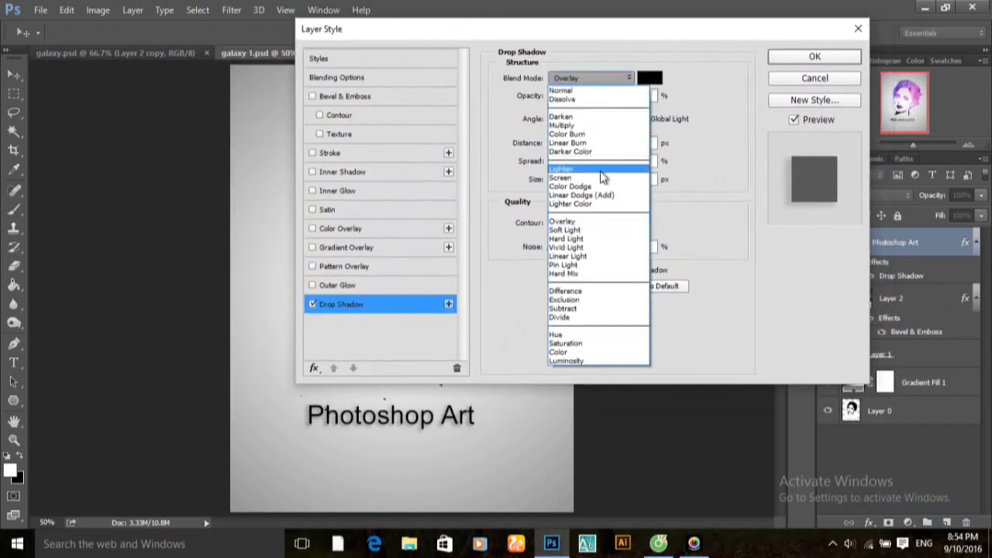
left_click(635, 221)
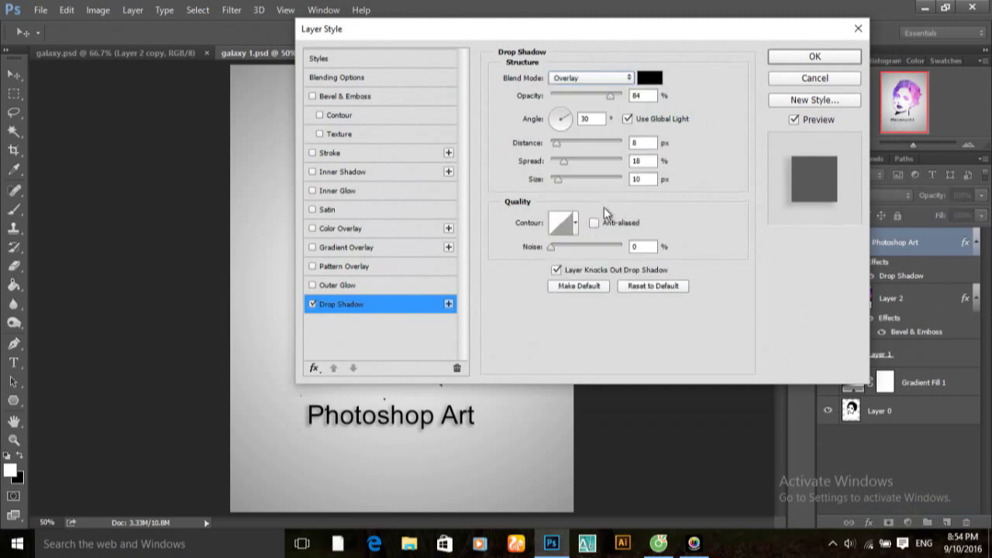
left_click(575, 223)
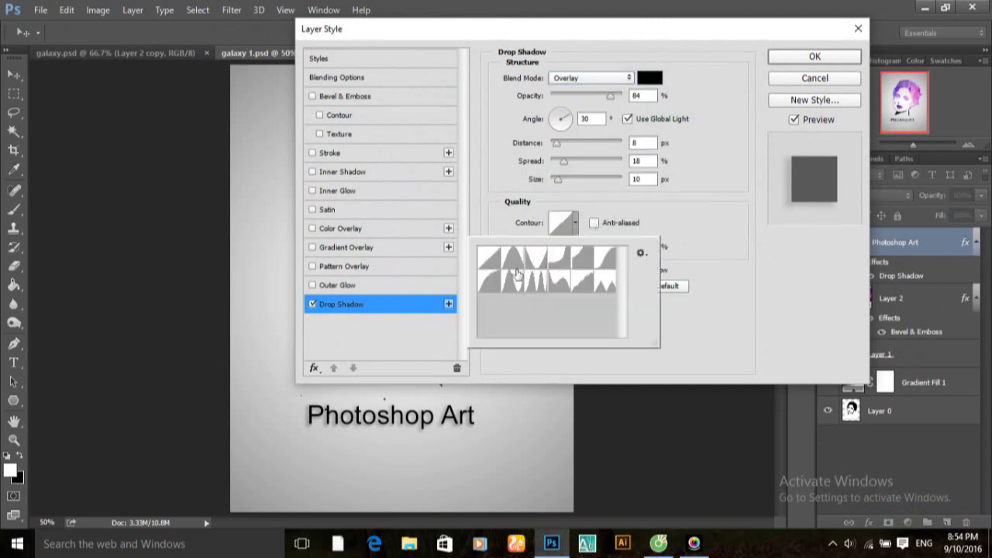
left_click(686, 202)
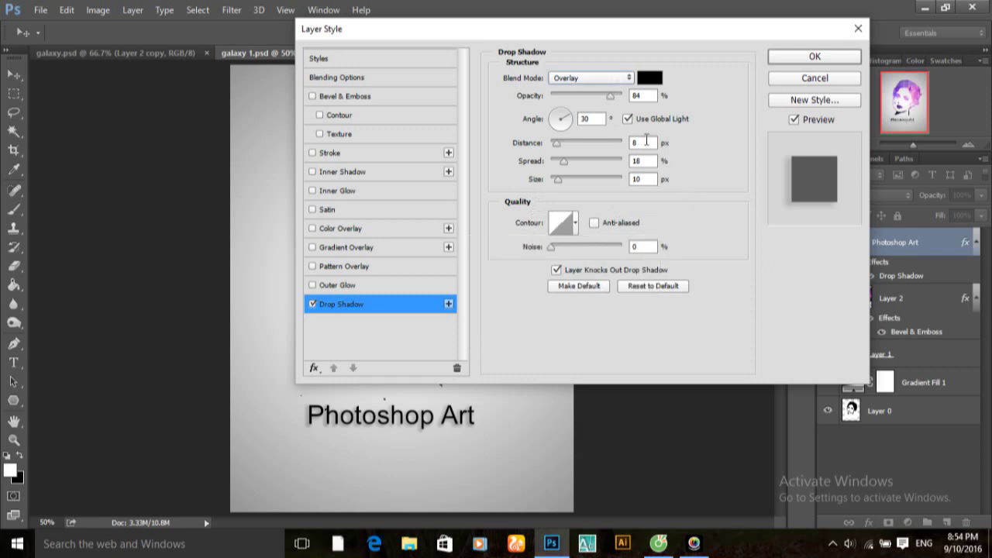
left_click(645, 181)
left_click(601, 119)
left_click(808, 62)
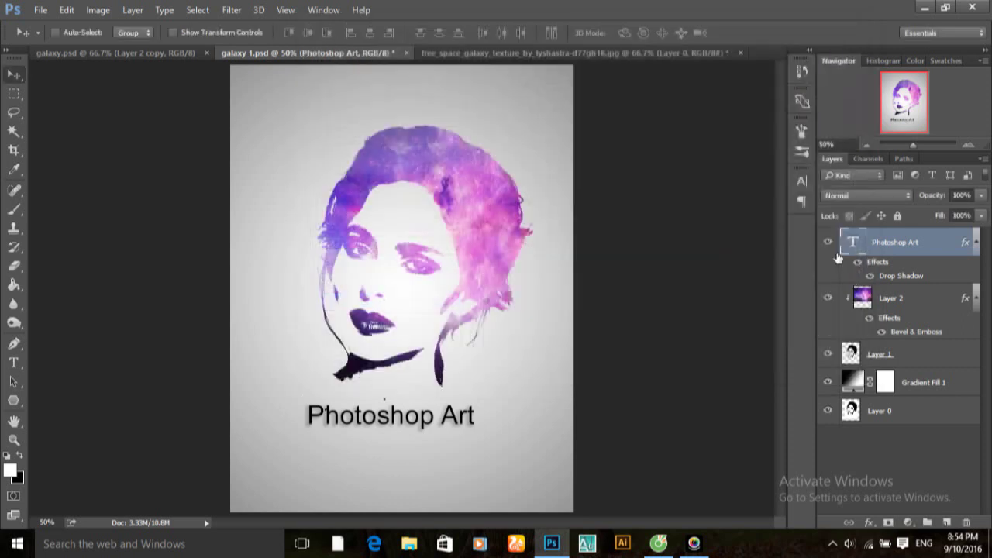
Duplicate Layer 2 and move 'Layer 2 copy' above the Photoshop Art text layer.
left_click(856, 263)
left_click_drag(916, 300, 947, 522)
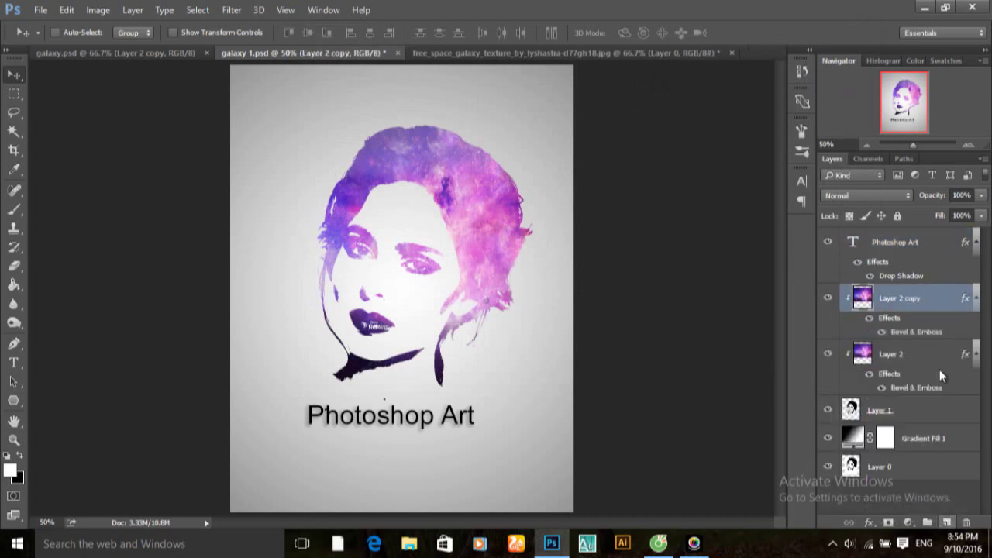
left_click_drag(915, 307, 919, 243)
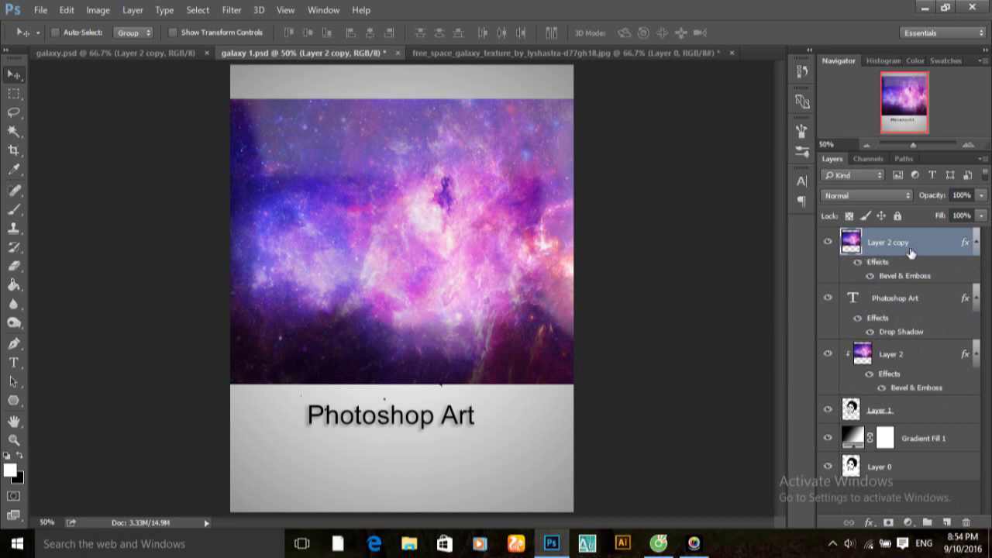
Create a clipping mask of Layer 2 copy onto the text, then drag the texture down within it.
right_click(915, 253)
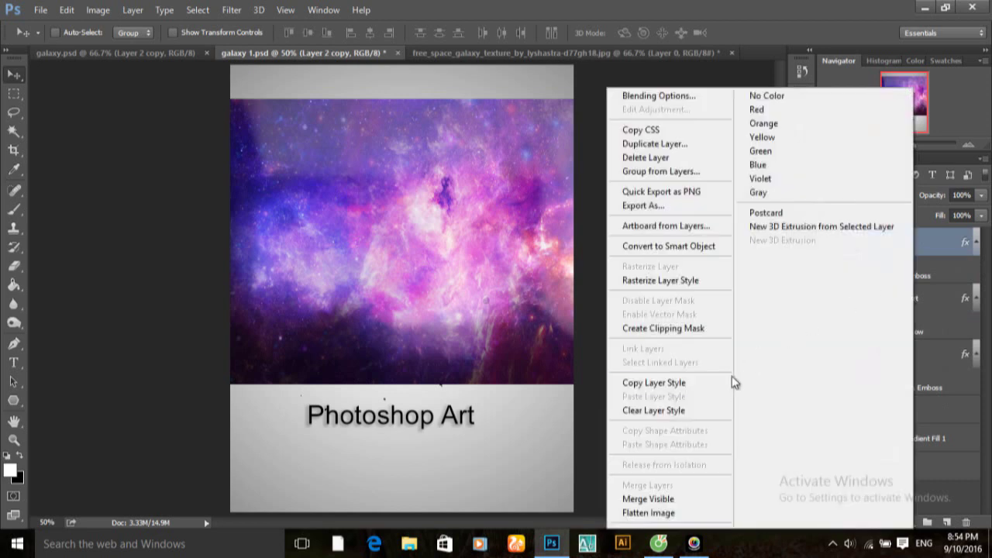
left_click(696, 329)
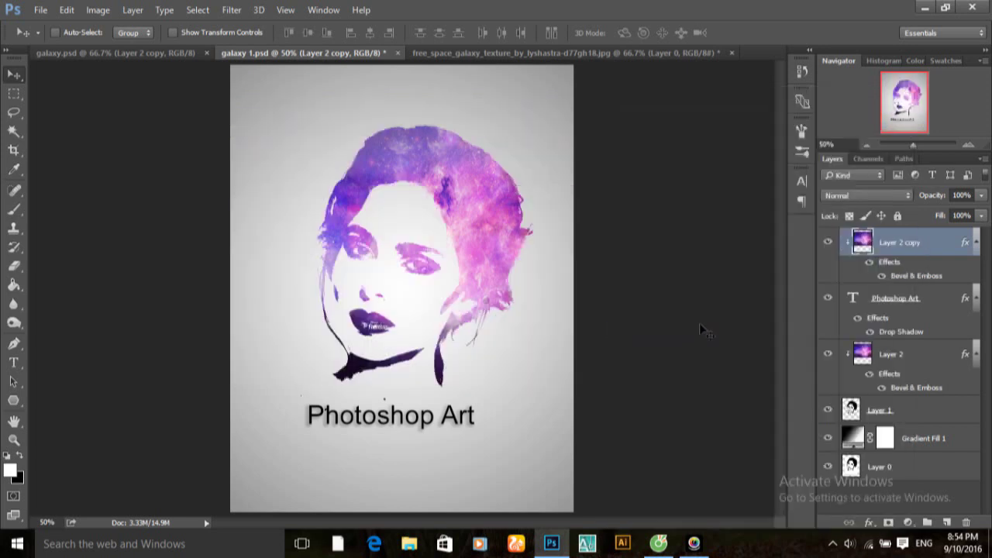
left_click_drag(544, 243, 547, 359)
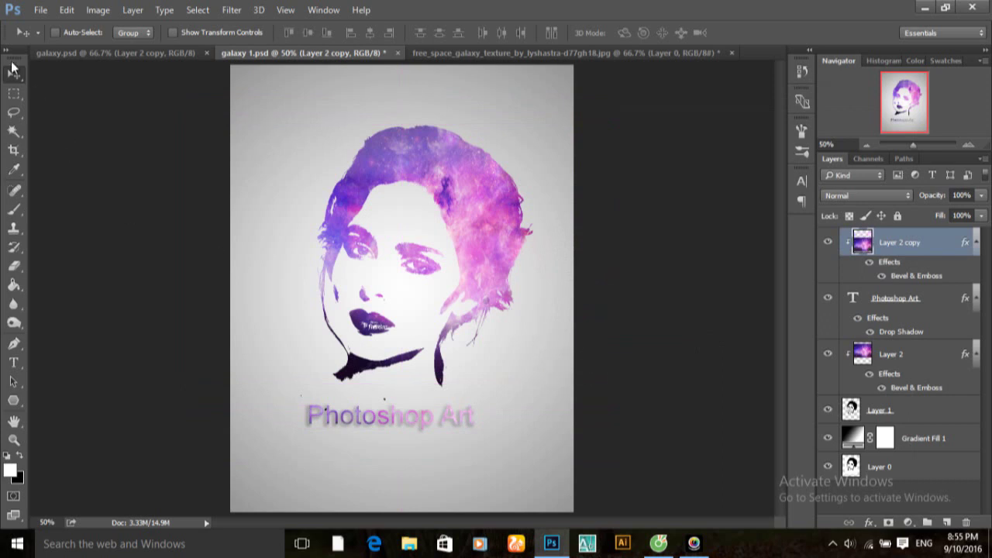
Drag the clipped galaxy texture so brighter purple areas fill the Photoshop Art letters.
mouse_move(514, 319)
left_mouse_down()
mouse_move(496, 326)
mouse_move(516, 338)
mouse_move(465, 330)
left_mouse_up()
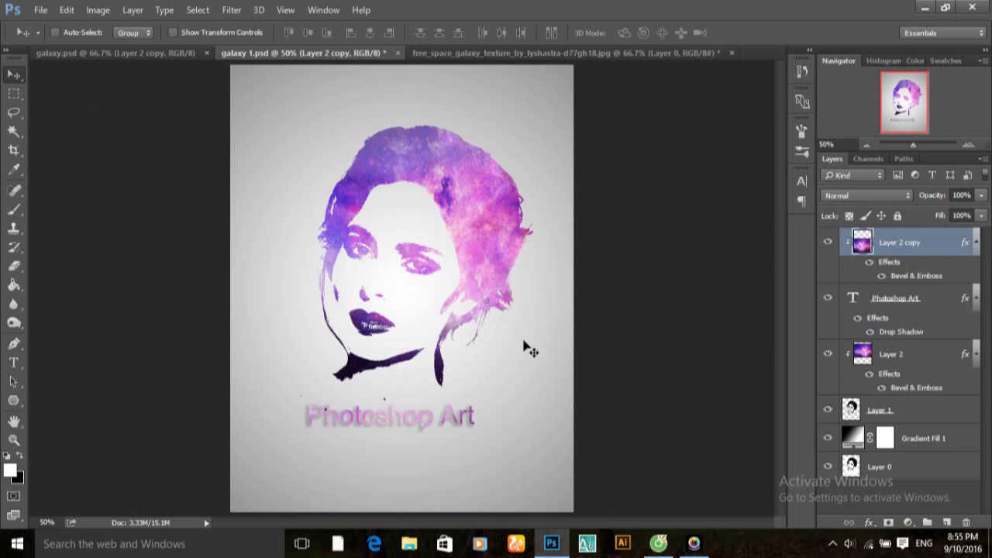
mouse_move(518, 326)
left_mouse_down()
mouse_move(581, 328)
mouse_move(578, 352)
mouse_move(525, 413)
left_mouse_up()
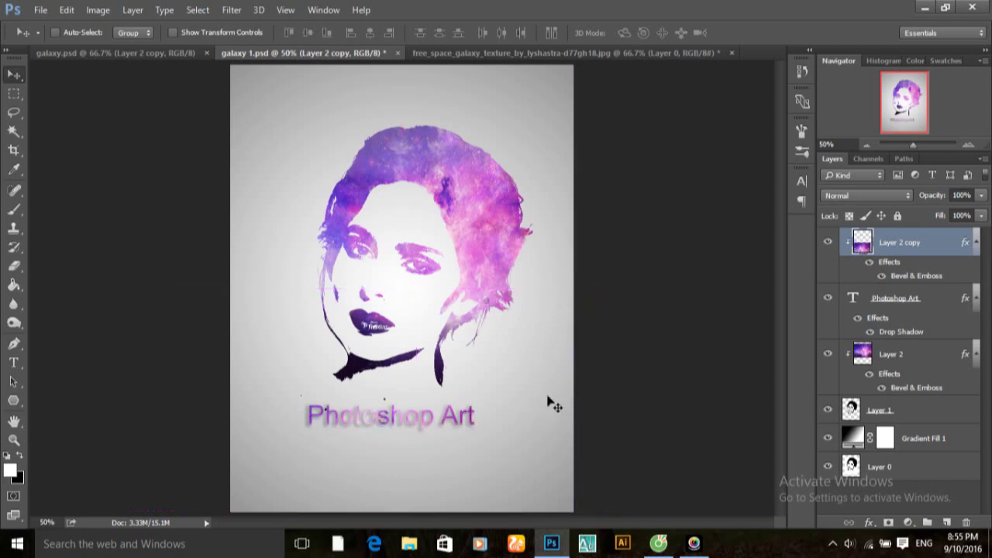